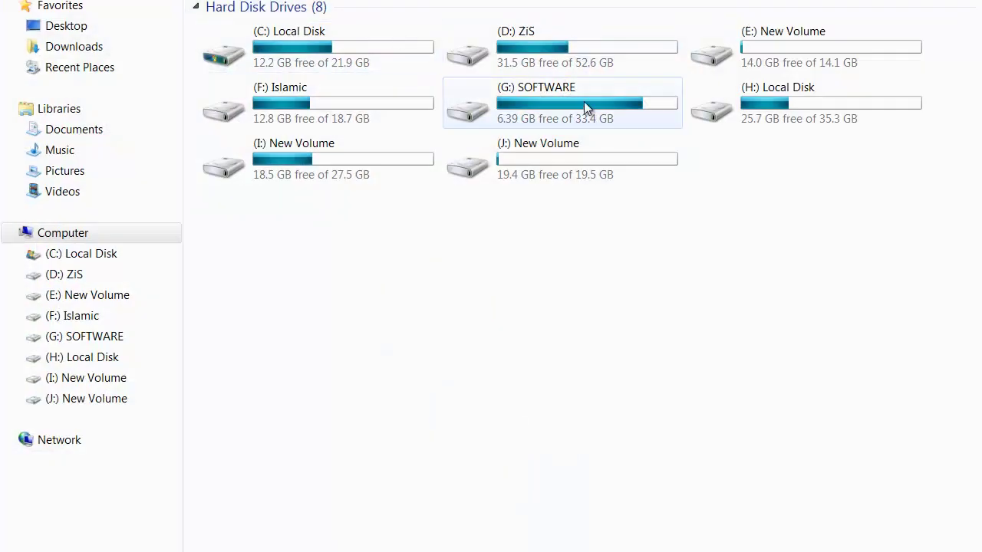
Open the SOFTWARE (G:) drive and look through its files for the VirtualBox installer.
mouse_move(584, 101)
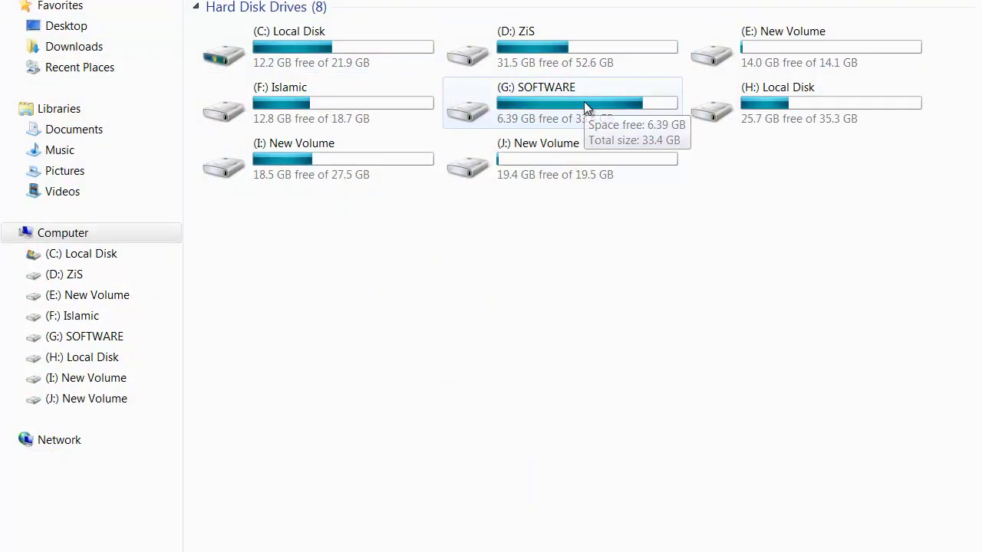
double_click(583, 101)
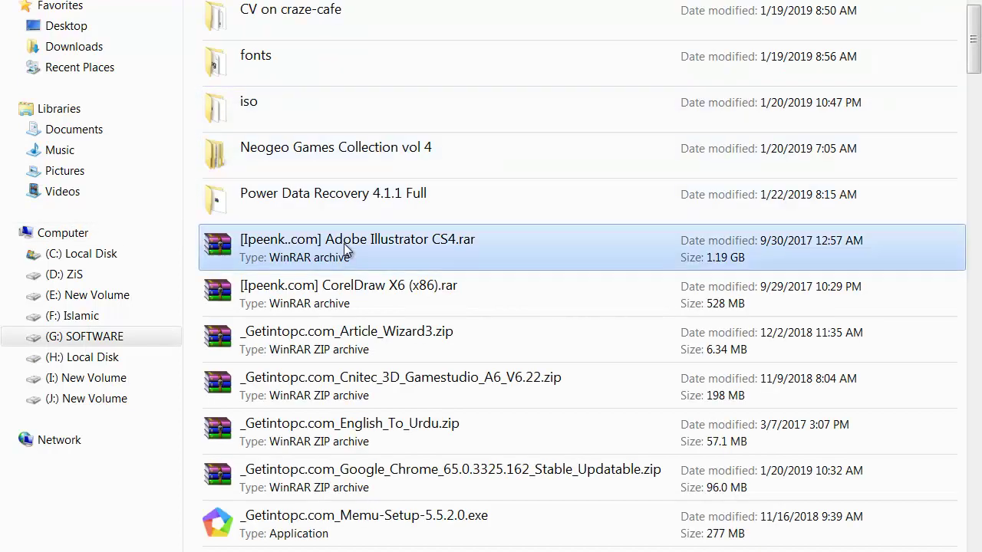
scroll(345, 257, "down", 5)
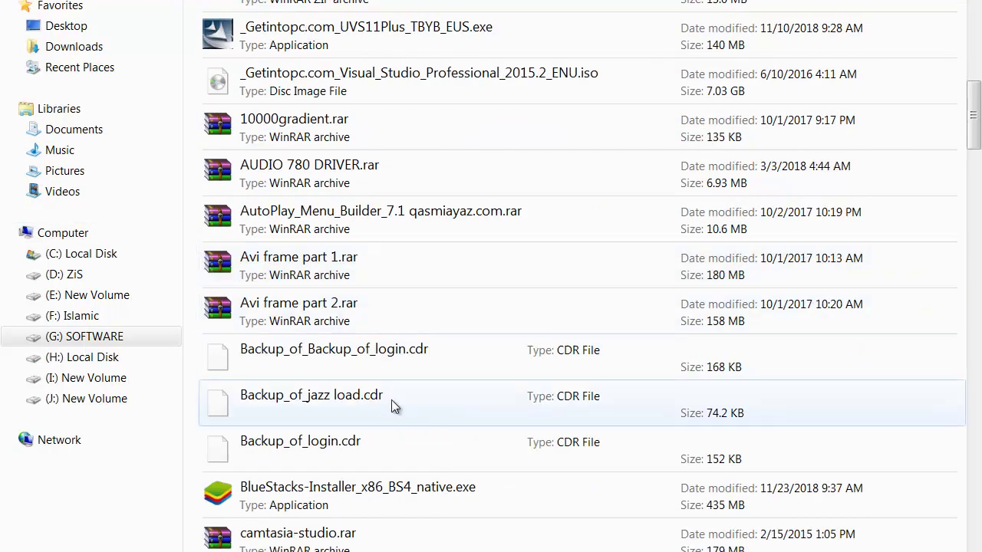
scroll(409, 544, "down", 1)
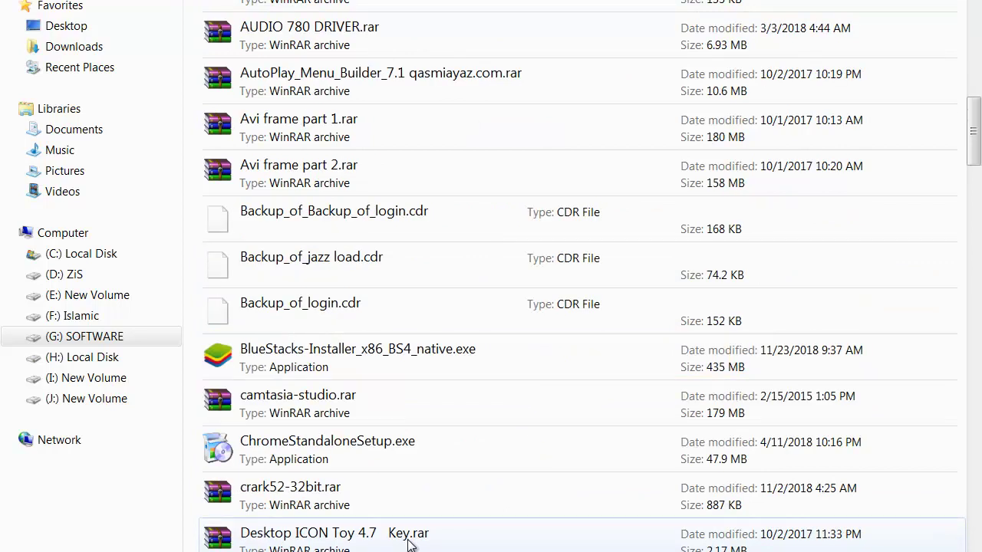
scroll(408, 544, "down", 2)
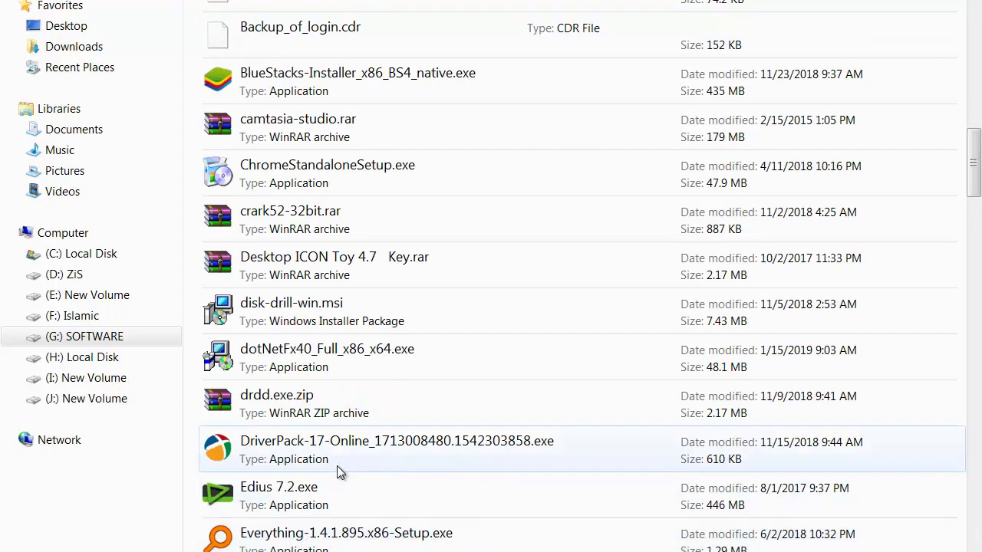
left_click(329, 412)
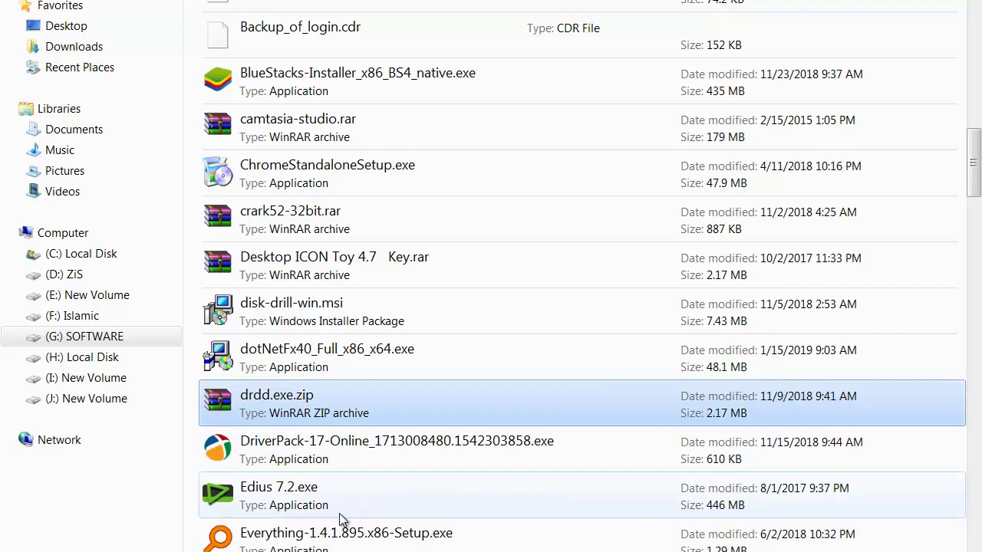
scroll(342, 519, "down", 2)
scroll(346, 532, "down", 3)
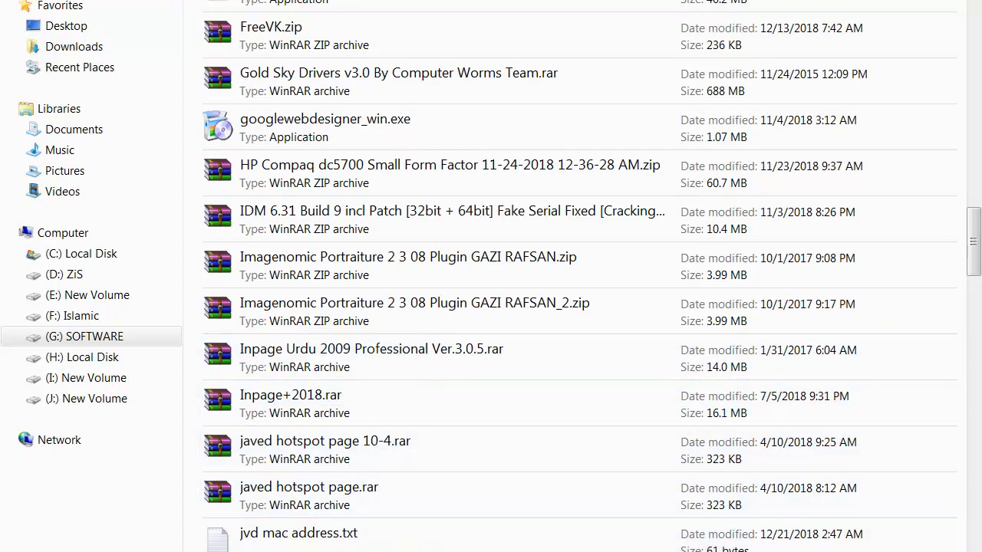
scroll(579, 276, "down", 2)
scroll(579, 276, "down", 3)
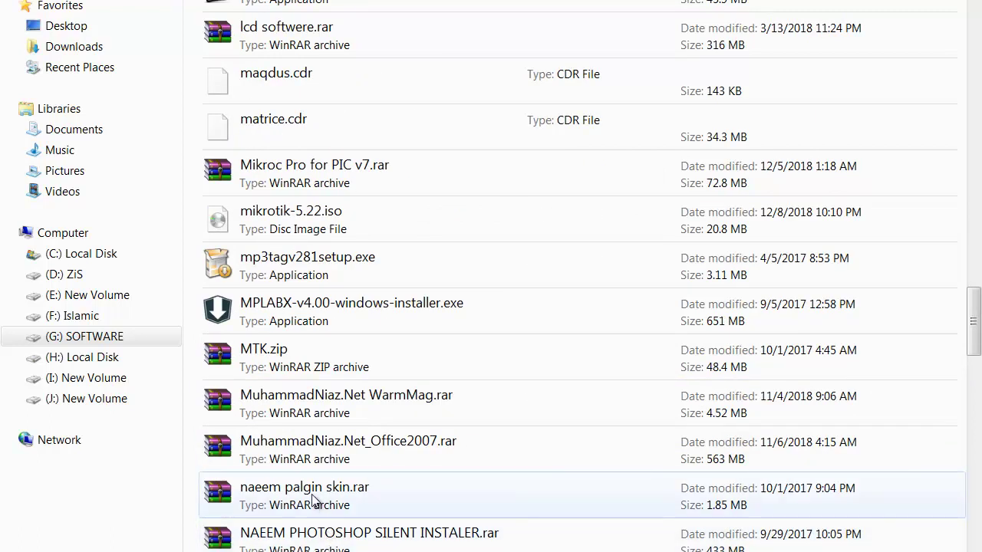
scroll(312, 498, "down", 2)
scroll(312, 498, "down", 2)
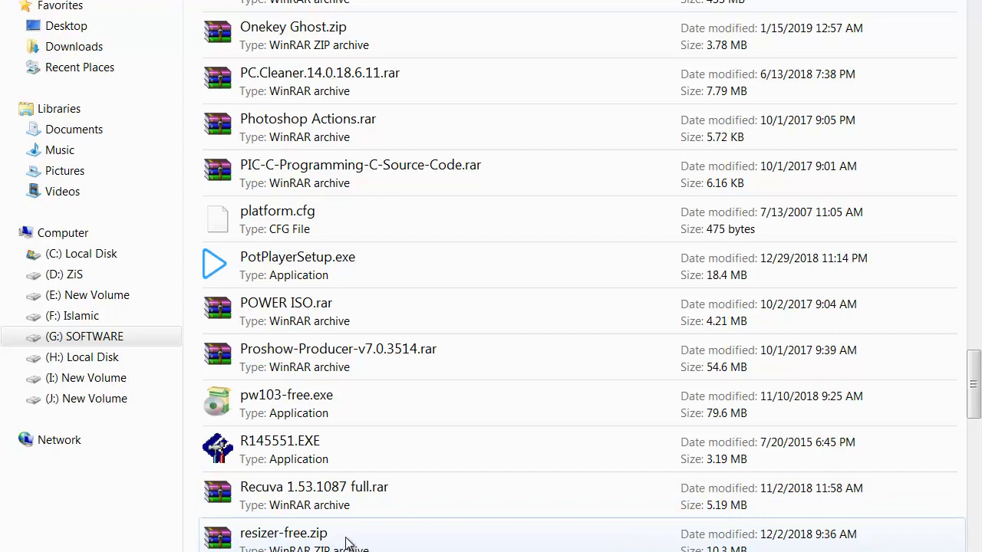
scroll(318, 532, "down", 2)
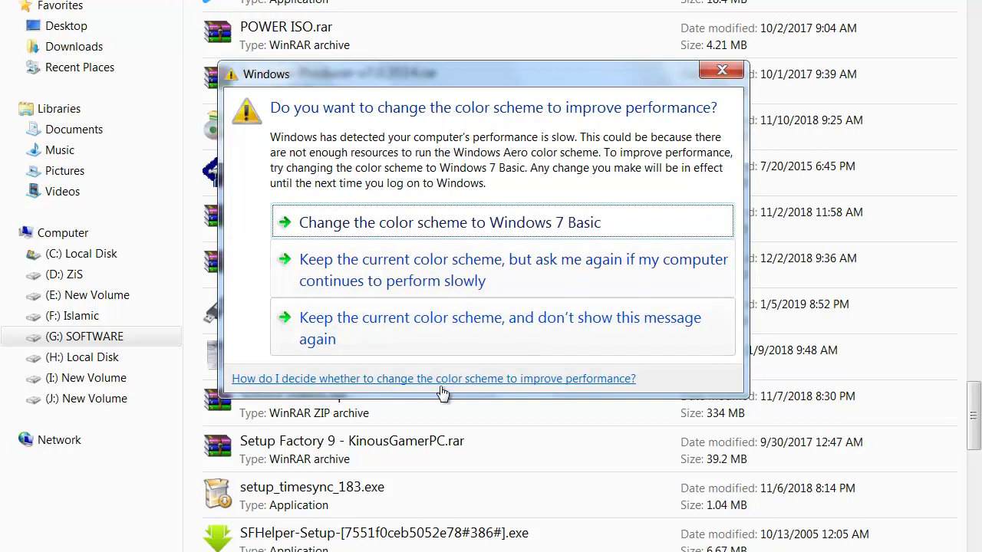
Keep the current color scheme without being asked again, and run VirtualBox-5.2.22-126460-Win.exe from the SOFTWARE drive.
left_click(491, 340)
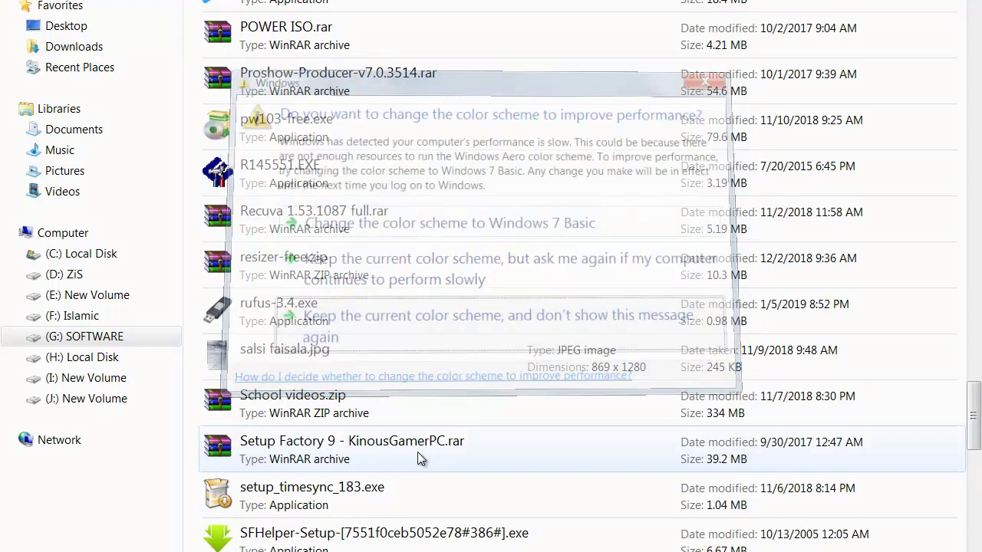
scroll(352, 488, "down", 3)
scroll(349, 494, "down", 5)
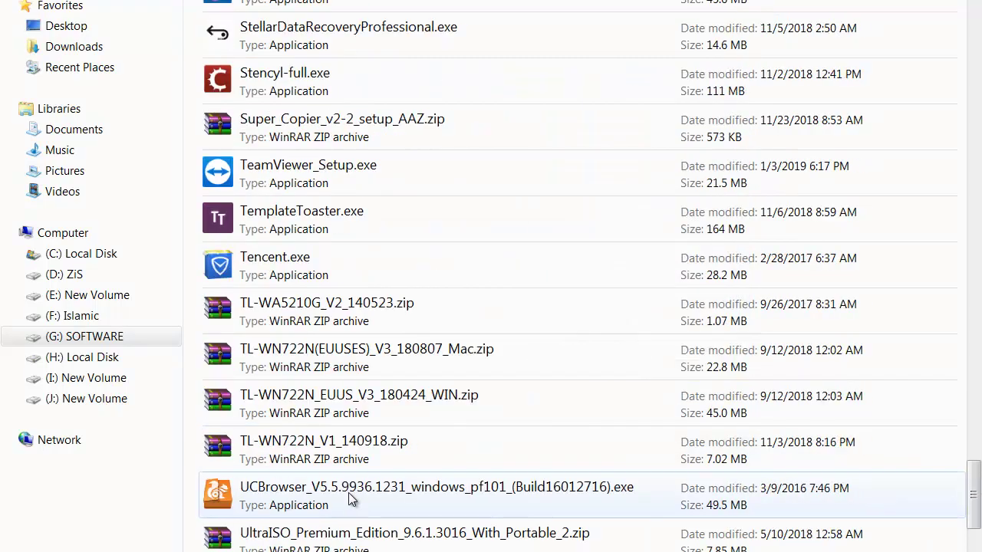
scroll(278, 458, "down", 2)
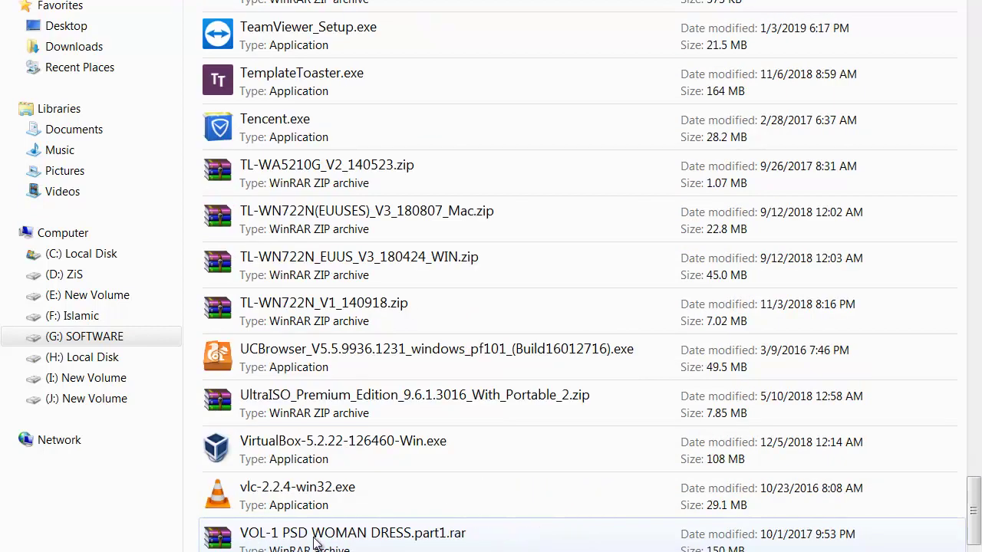
double_click(278, 458)
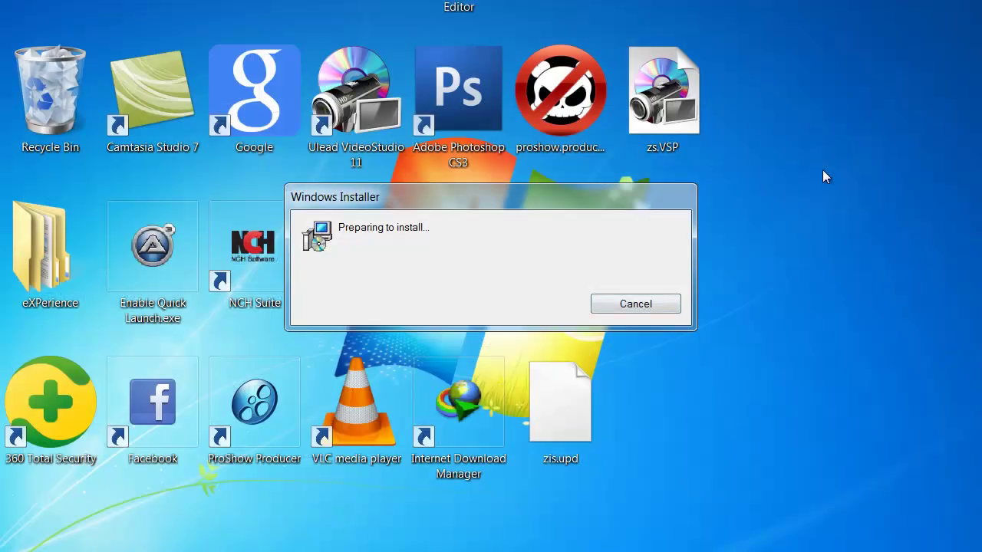
right_click(837, 210)
left_click(836, 260)
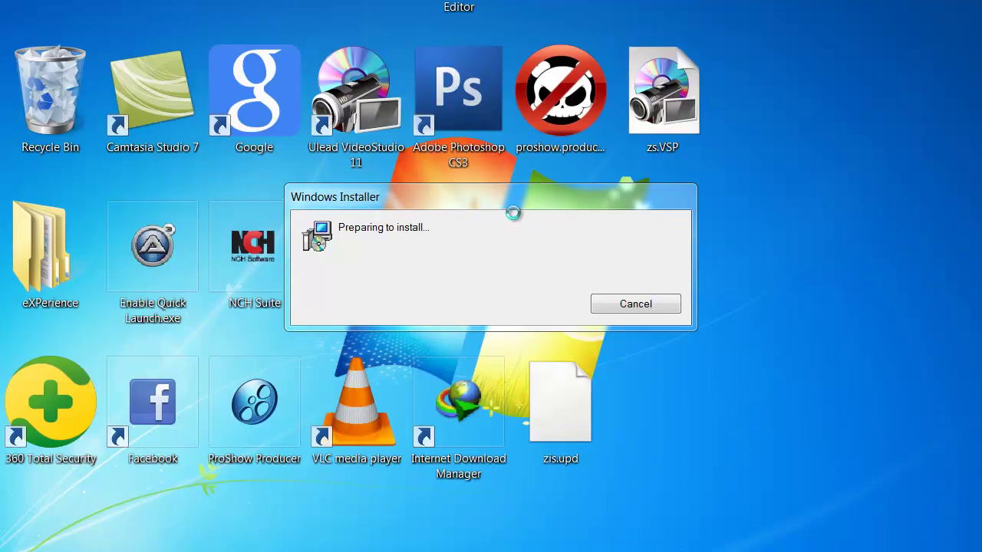
left_click_drag(506, 201, 487, 217)
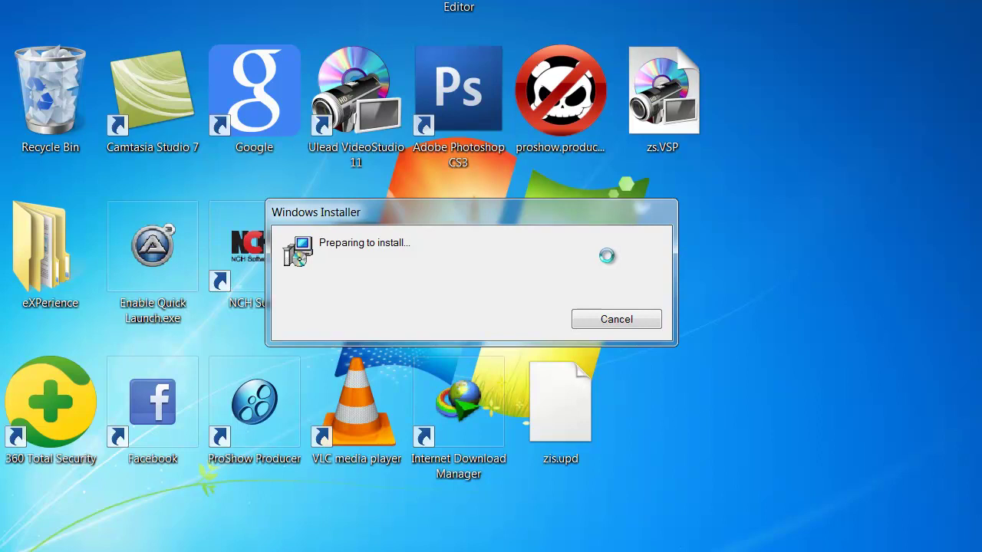
right_click(794, 213)
left_click(819, 258)
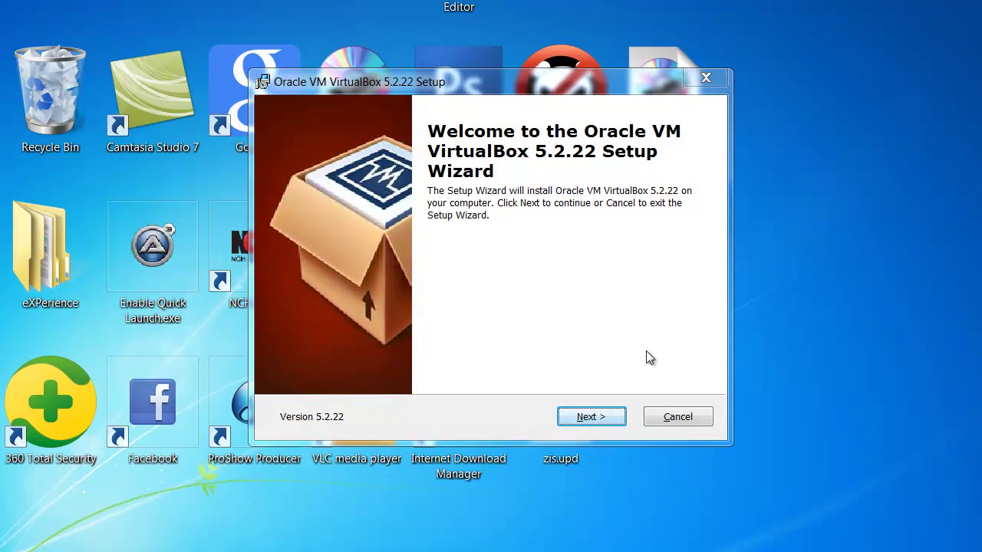
right_click(782, 315)
left_click(808, 355)
right_click(829, 250)
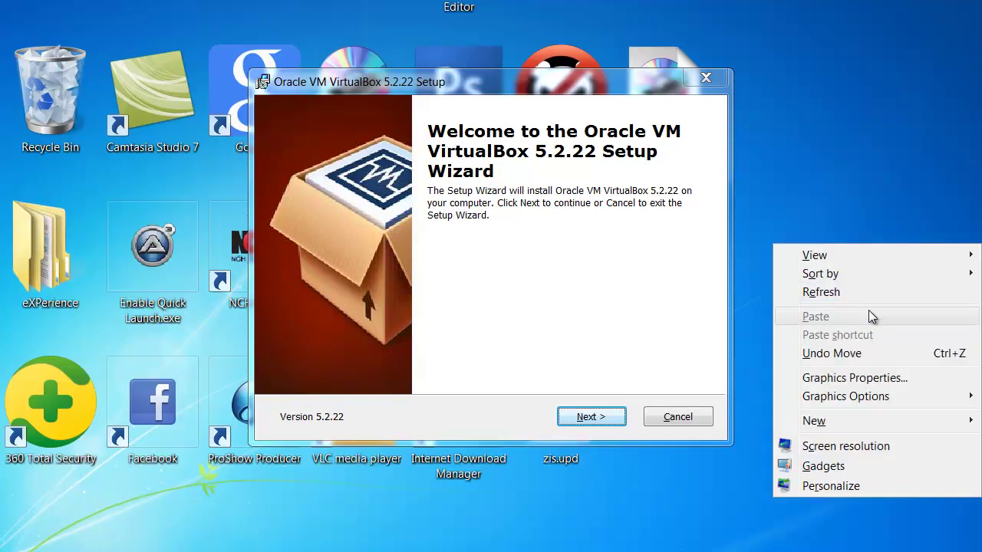
left_click(864, 292)
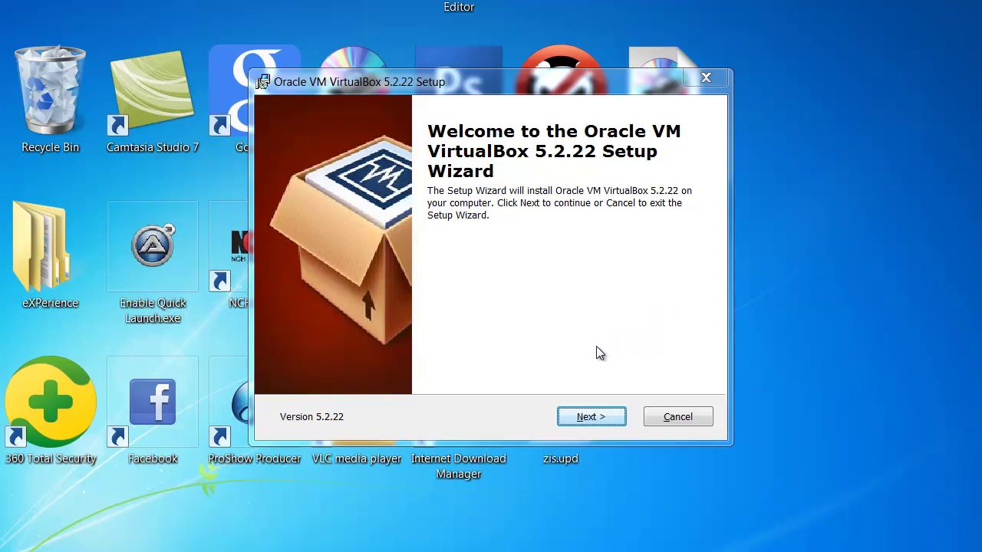
Start installing Oracle VM VirtualBox 5.2.22 with the default features, location, shortcuts and file associations.
left_click(589, 418)
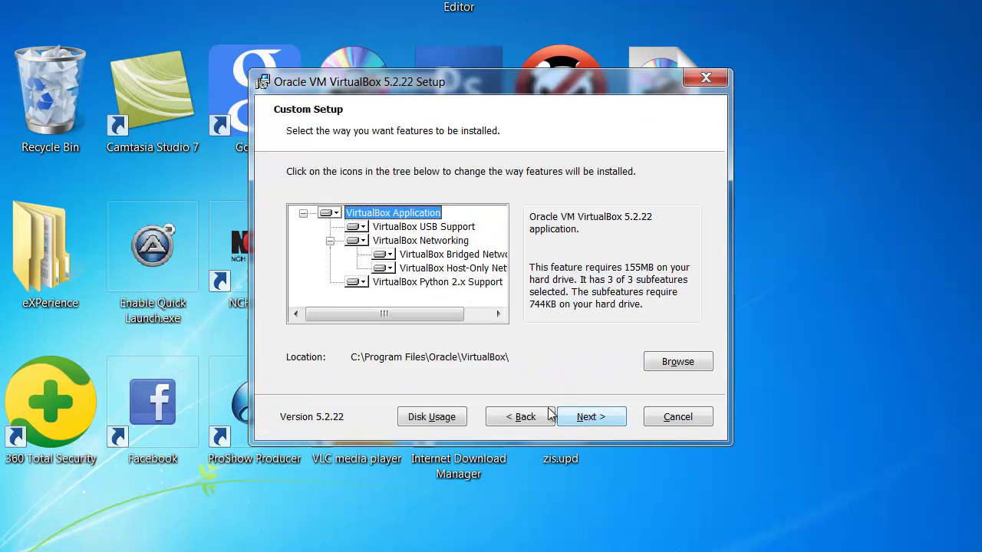
left_click(589, 416)
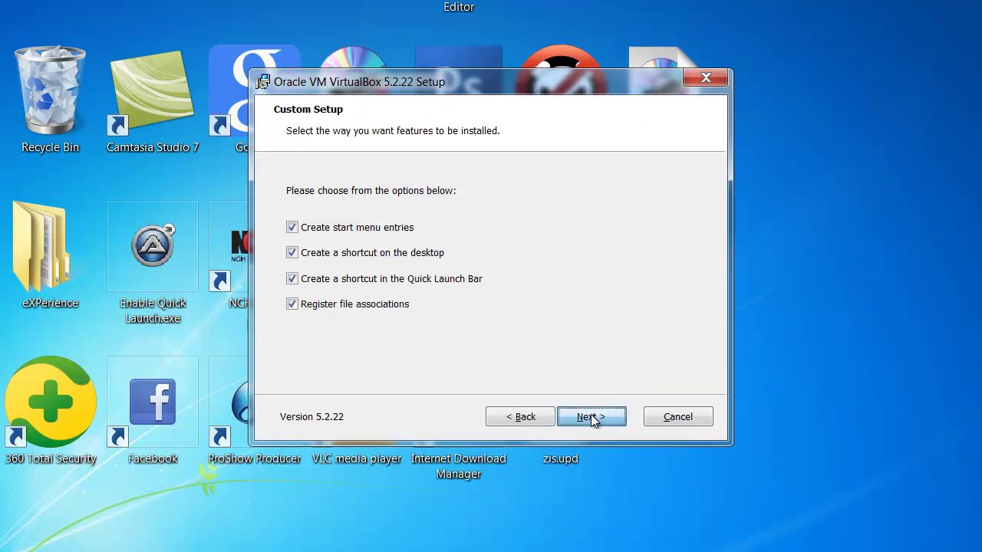
left_click(590, 417)
left_click(591, 418)
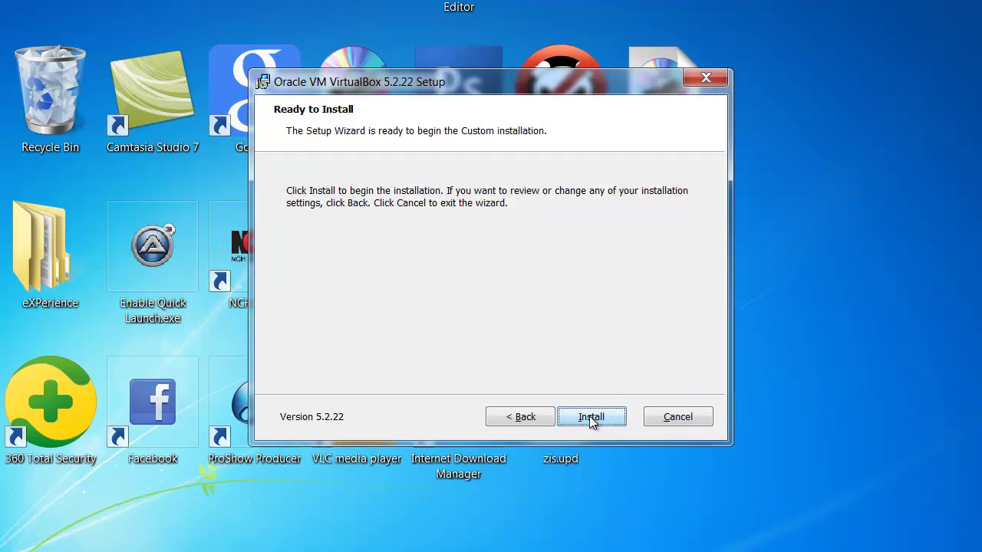
left_click(590, 419)
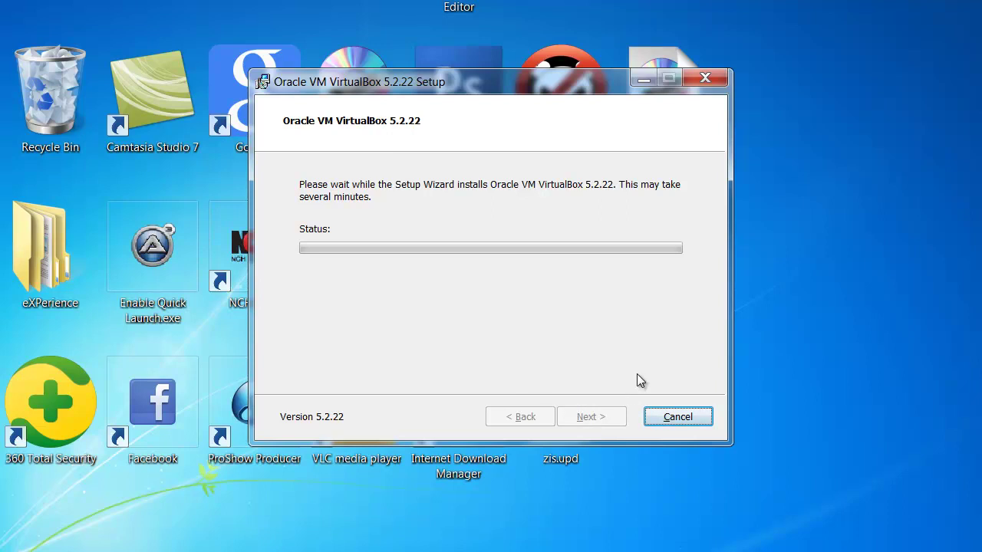
left_click_drag(394, 87, 393, 120)
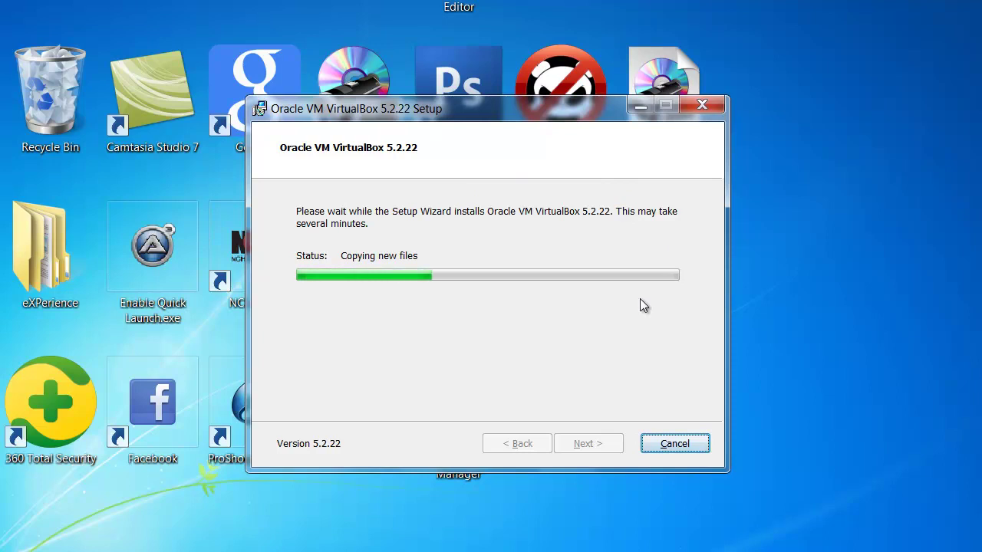
right_click(823, 217)
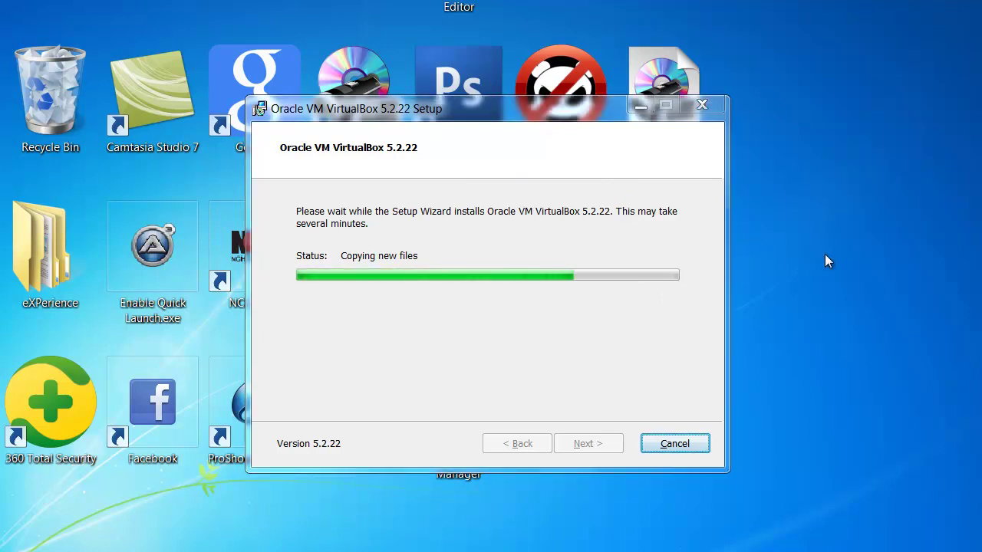
left_click(828, 265)
mouse_move(424, 123)
left_mouse_down()
mouse_move(464, 171)
mouse_move(420, 138)
mouse_move(425, 106)
left_mouse_up()
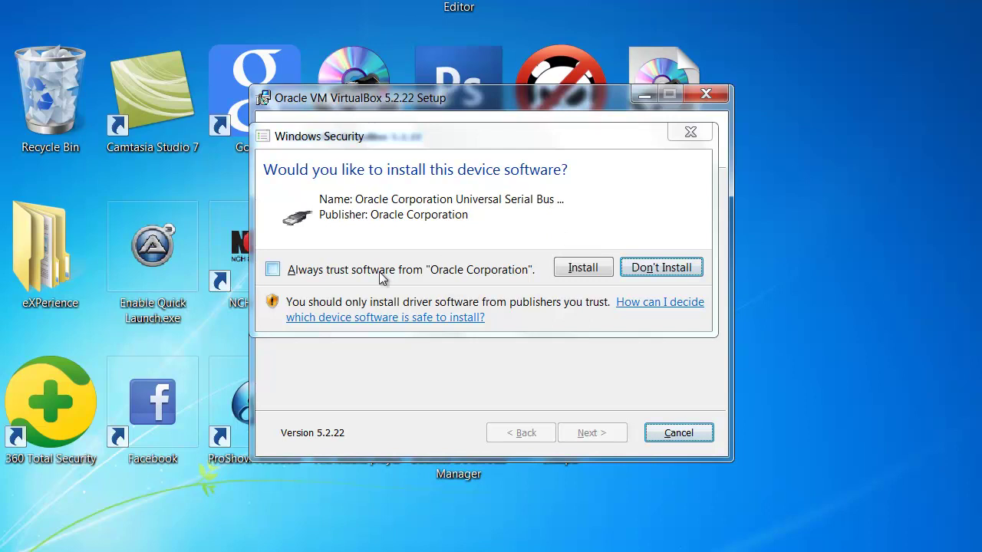
Always trust software from Oracle Corporation and allow its Universal Serial Bus device software to install.
left_click(379, 273)
left_click(581, 266)
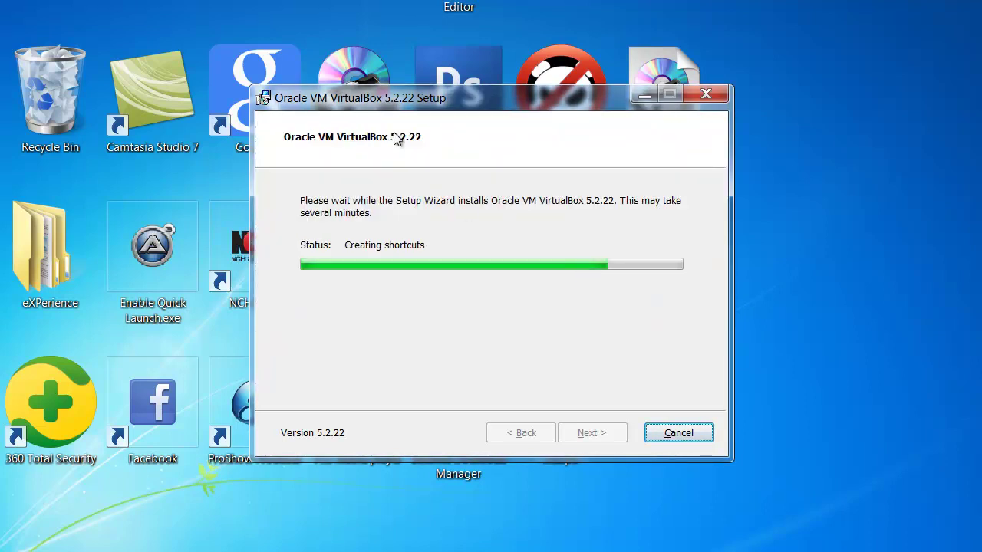
left_click_drag(378, 98, 361, 68)
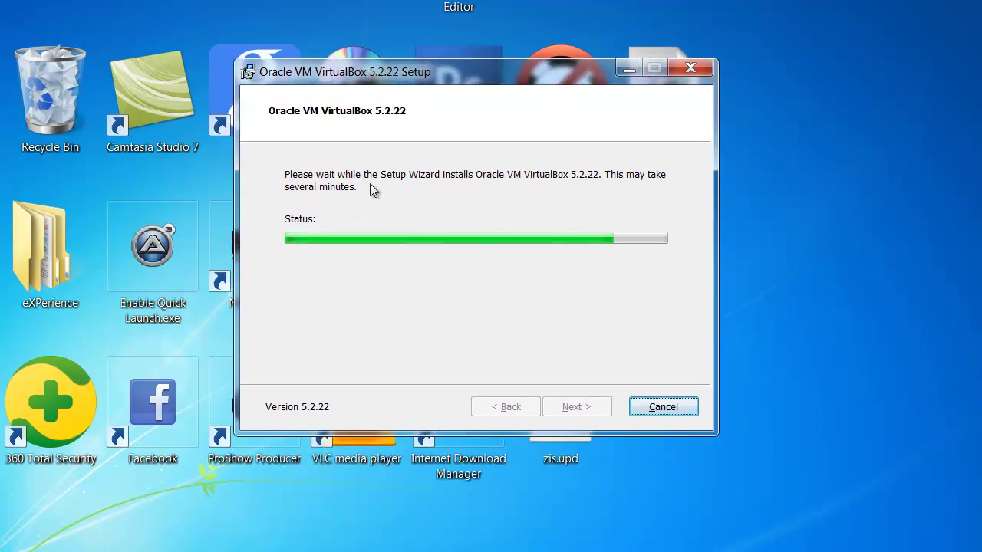
right_click(849, 109)
left_click(851, 156)
left_click_drag(464, 75, 411, 77)
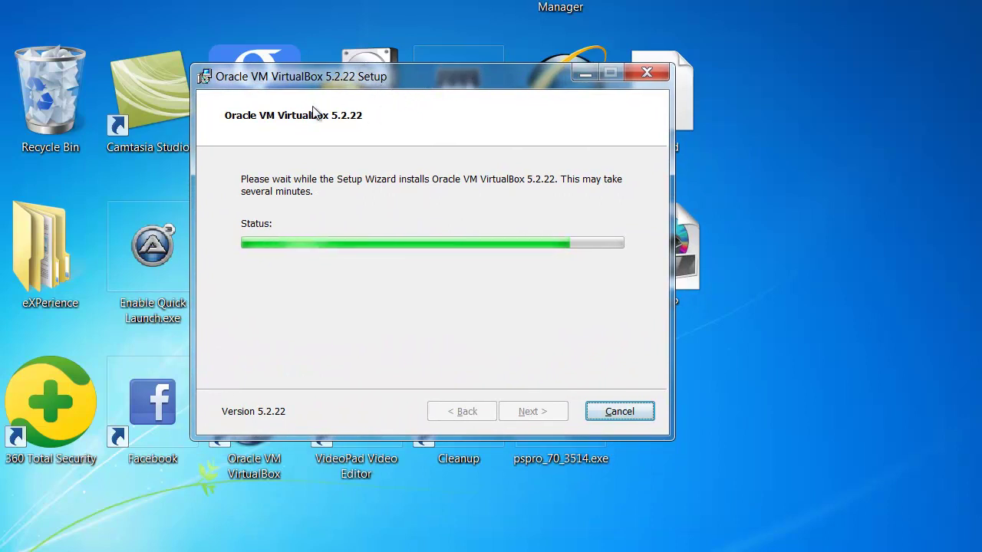
right_click(795, 103)
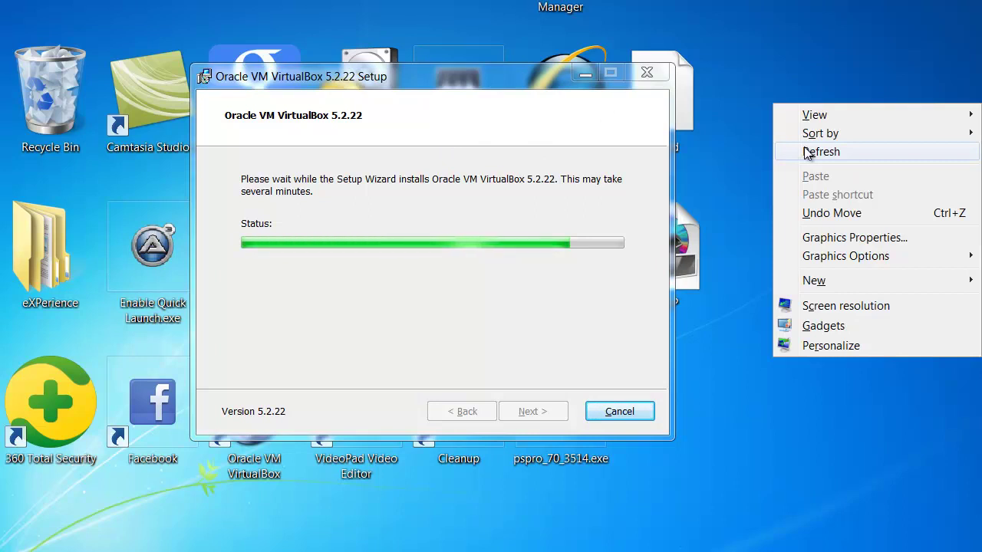
left_click(805, 151)
right_click(806, 153)
left_click(835, 191)
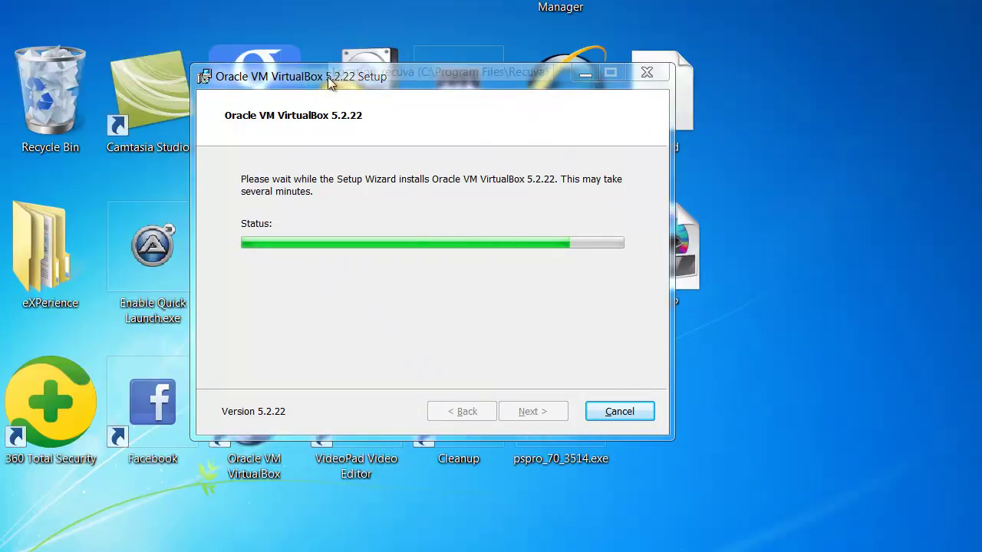
right_click(793, 101)
left_click(809, 150)
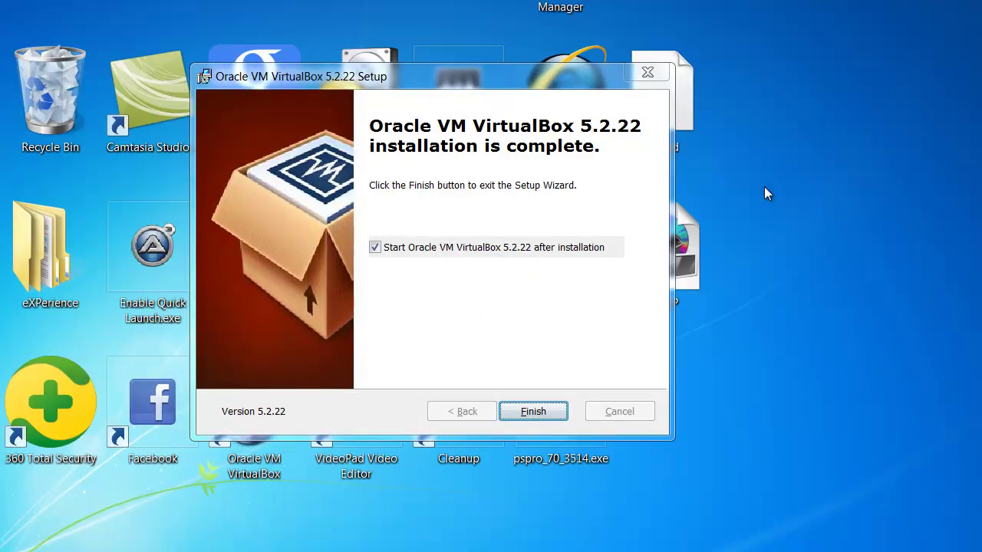
Finish the setup wizard with VirtualBox starting after installation, and open the Create Virtual Machine wizard.
left_click(516, 411)
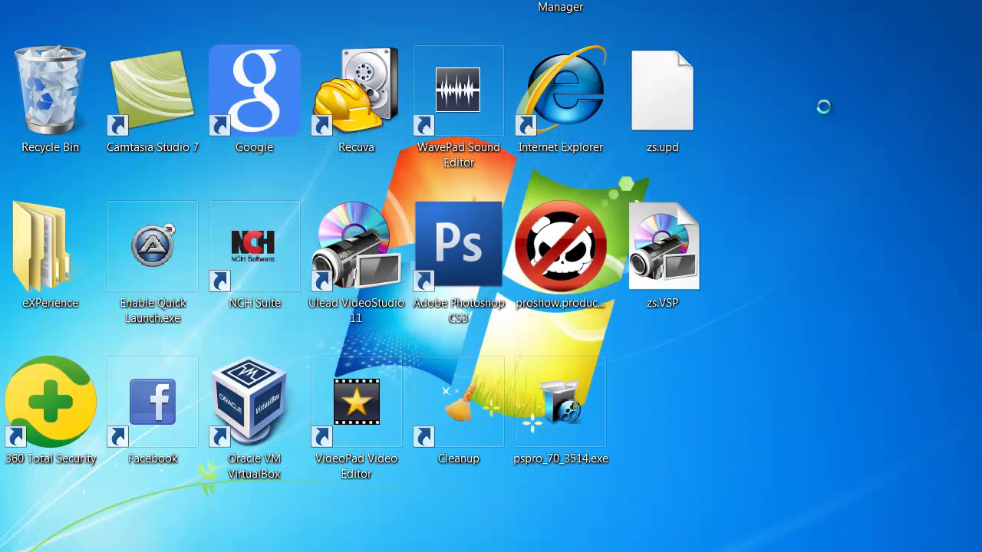
right_click(822, 115)
left_click(823, 122)
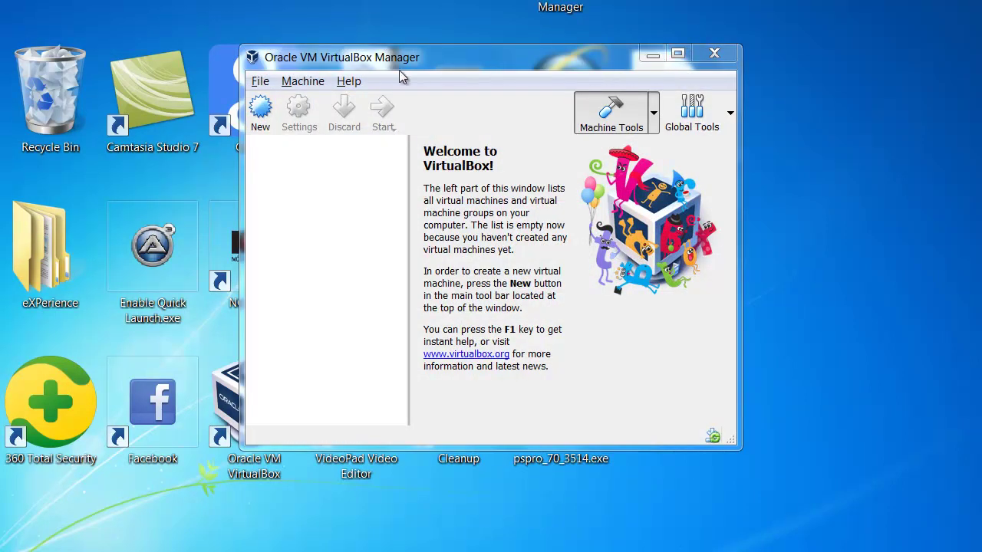
left_click(261, 112)
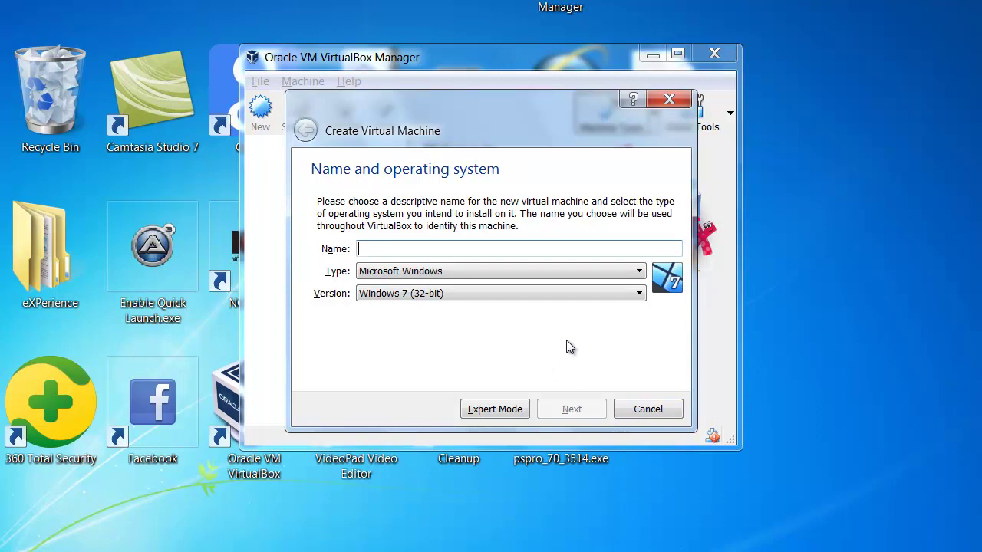
Name the new virtual machine win7, keep Windows 7 (32-bit) as its version, and allocate 512 MB of memory.
type("win7")
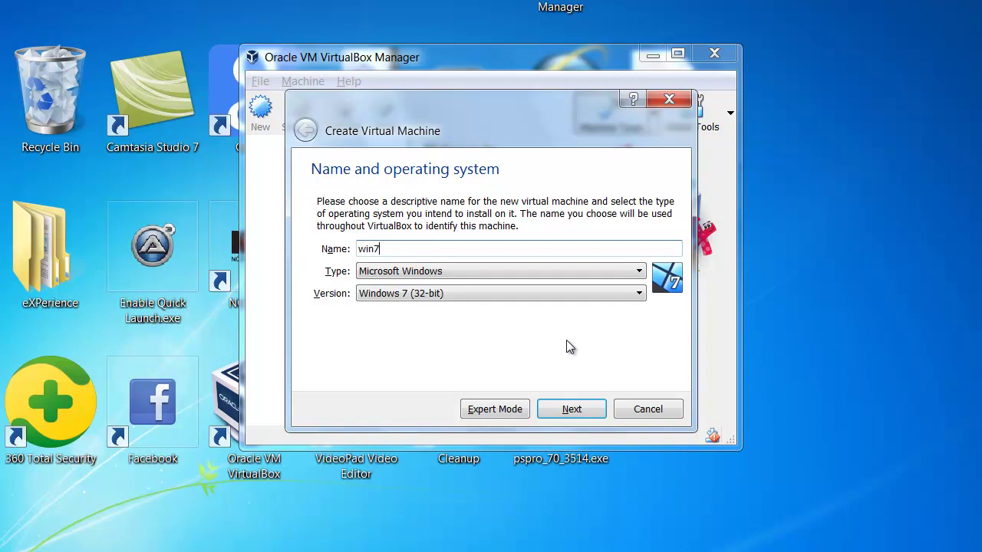
left_click(577, 415)
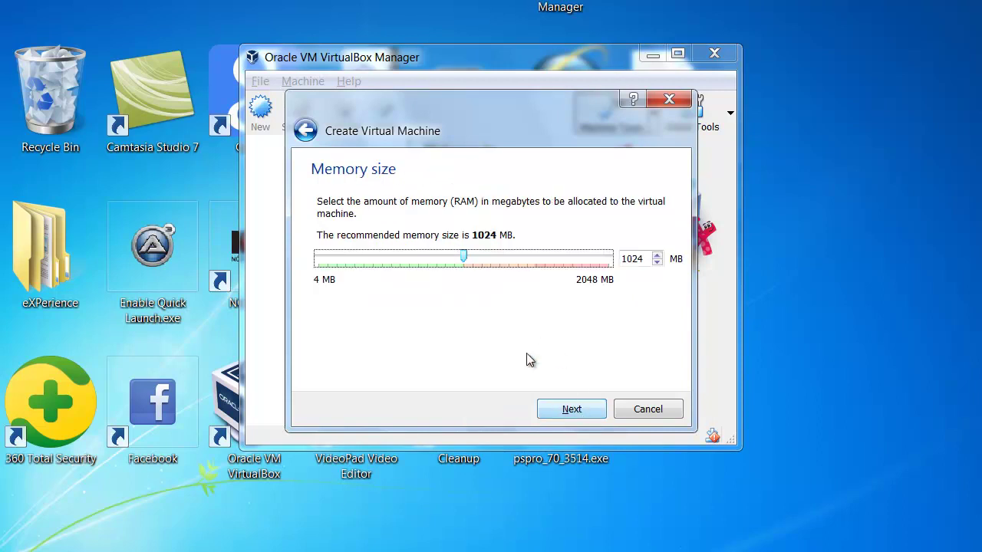
left_click_drag(464, 262, 394, 267)
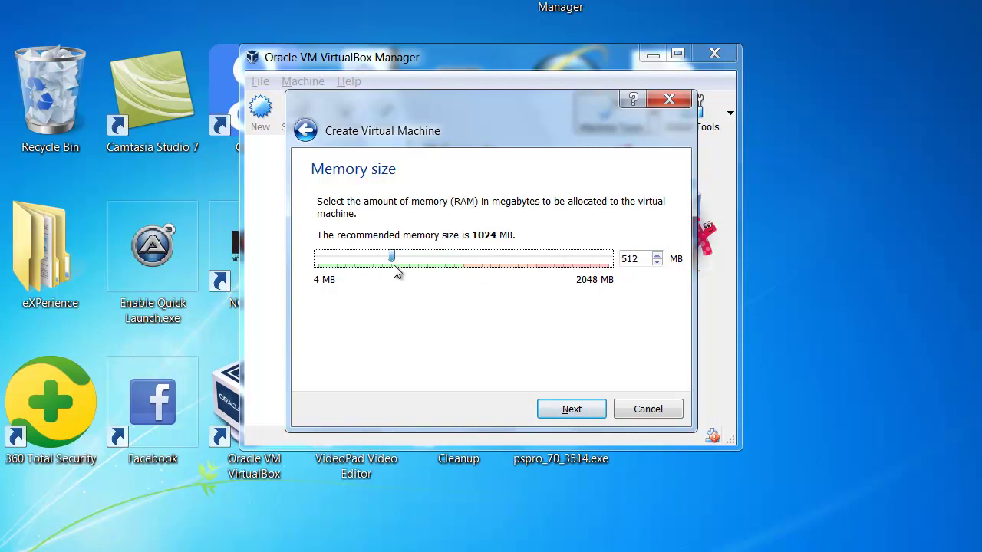
left_click(571, 408)
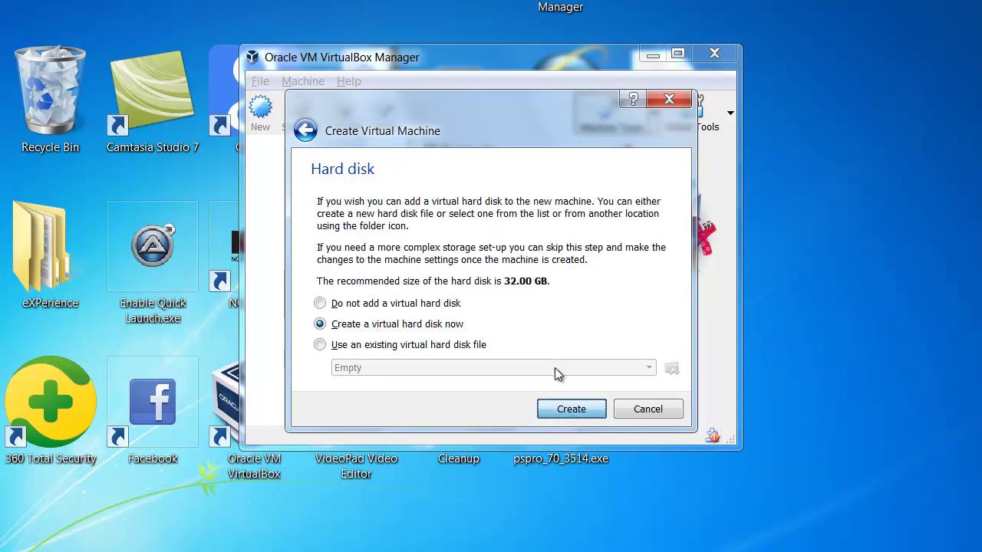
Create a dynamically allocated VDI hard disk named win7 with a size of 61.79 MB for the virtual machine.
left_click(569, 410)
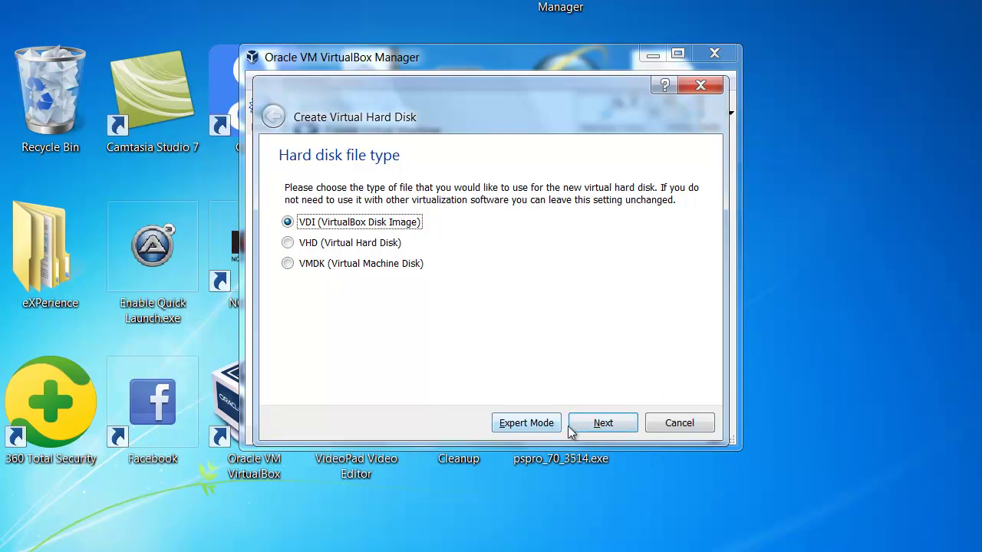
left_click(595, 424)
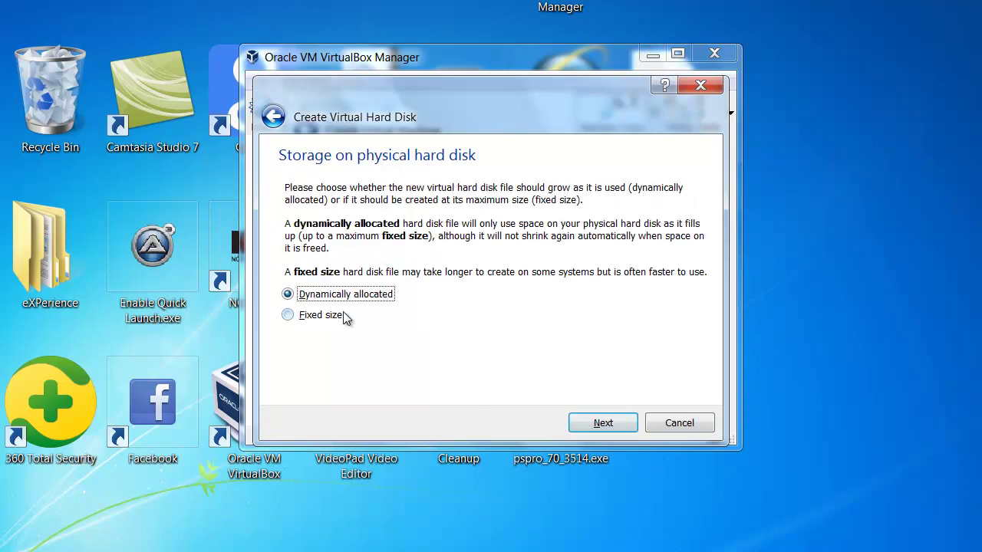
left_click(605, 418)
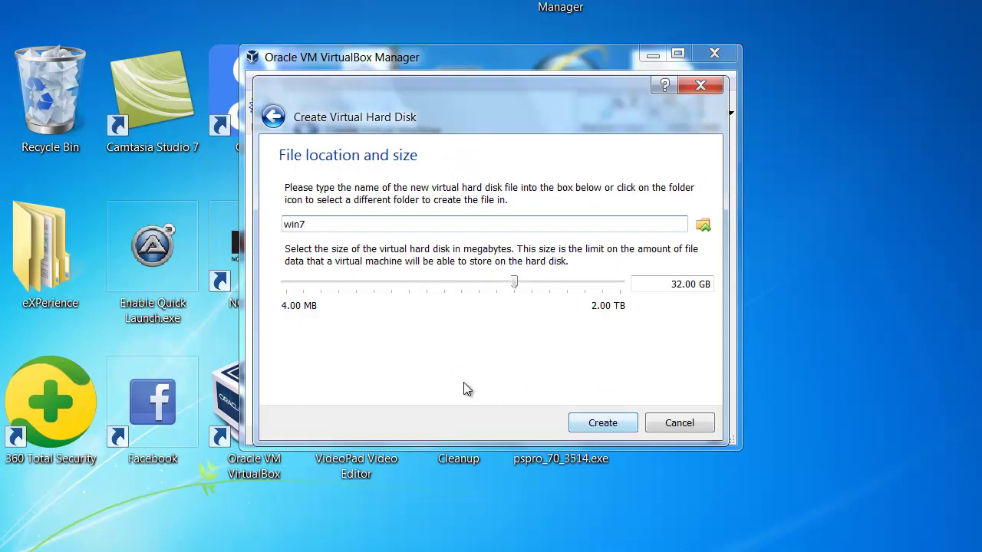
left_click_drag(514, 285, 361, 301)
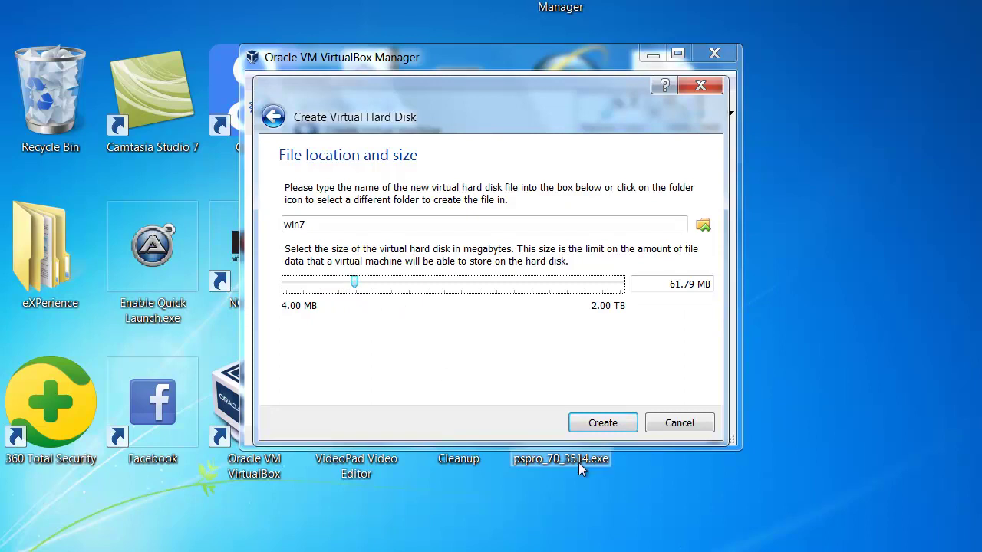
left_click(598, 426)
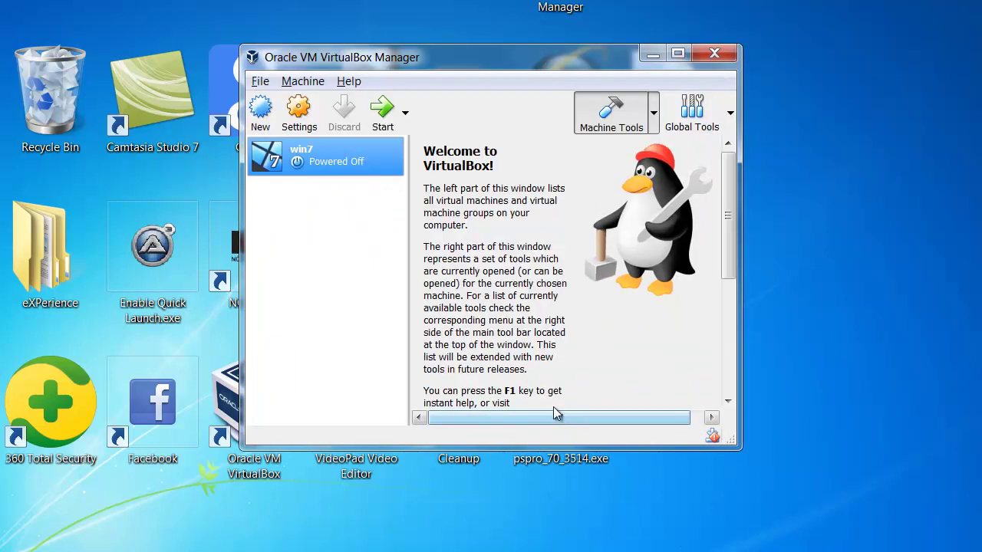
Load W7-Super-Lite-x86-Install-2017.iso from the iso folder on the SOFTWARE drive into win7's empty optical drive.
left_click(298, 118)
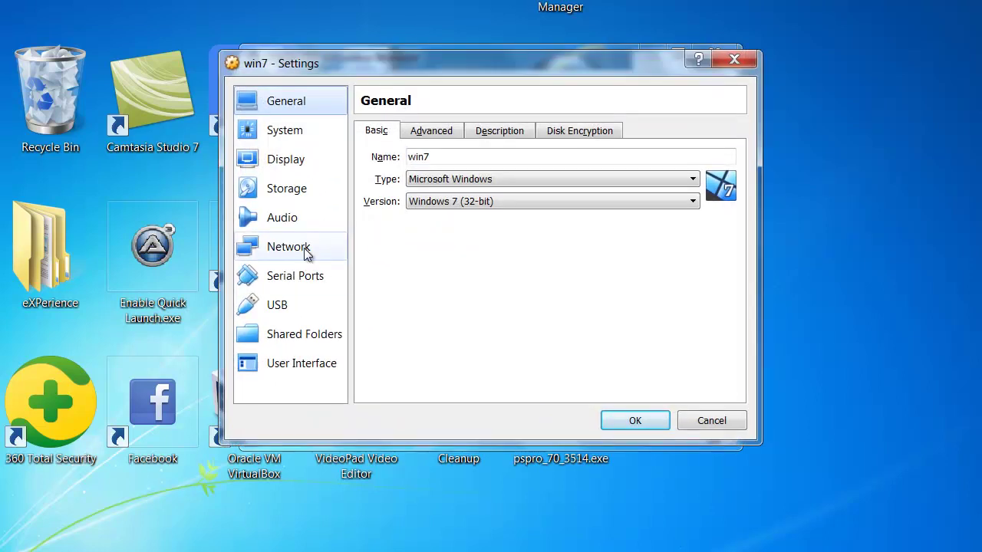
left_click(298, 194)
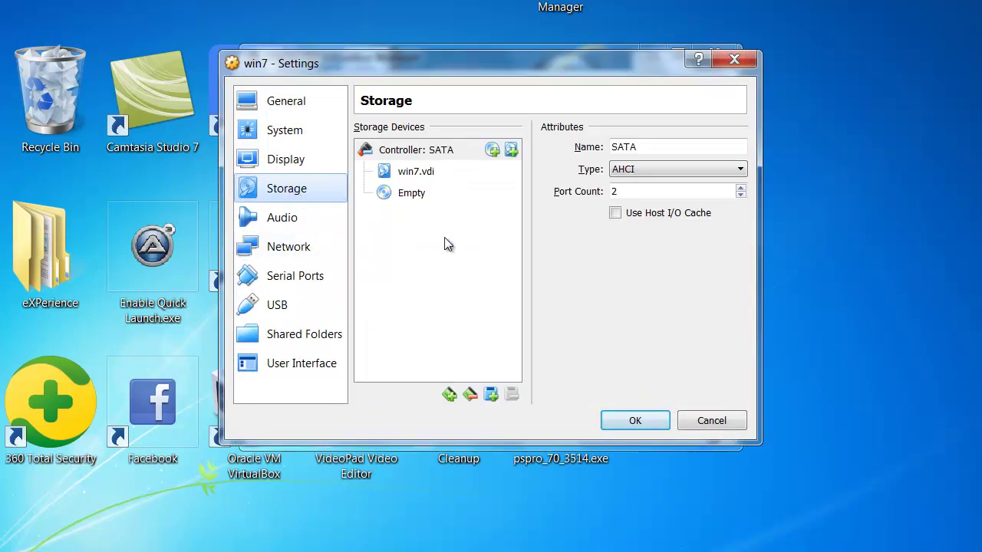
left_click(408, 195)
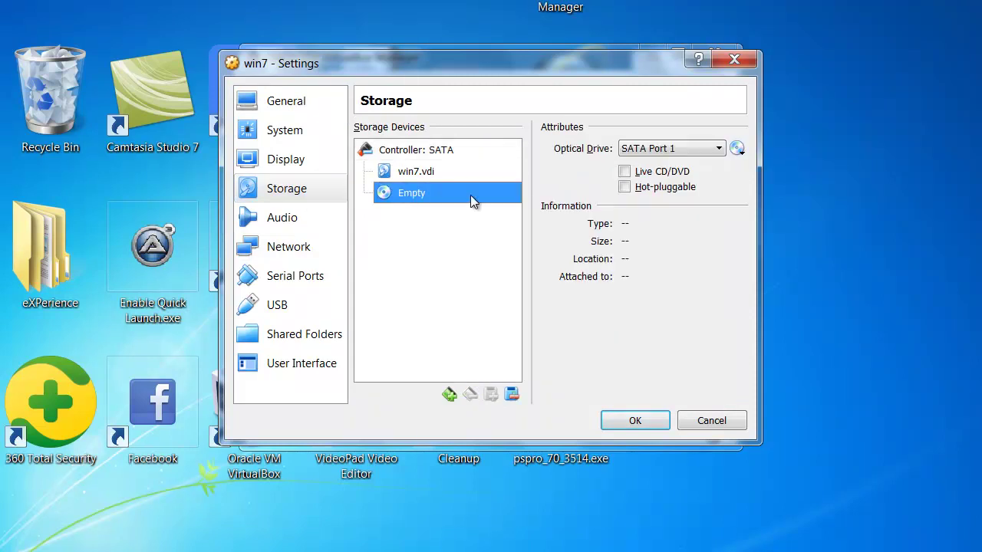
left_click(739, 151)
left_click(749, 172)
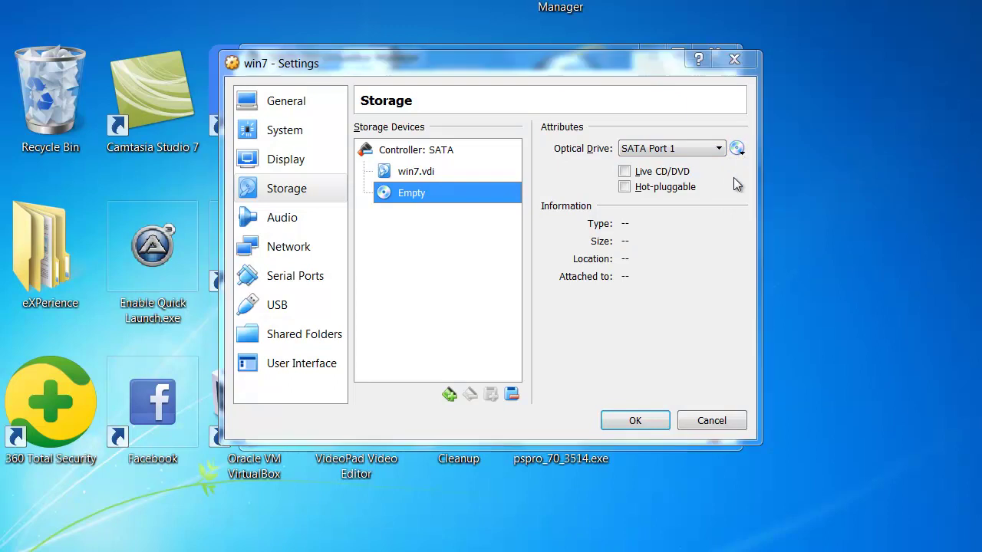
left_click_drag(378, 269, 373, 350)
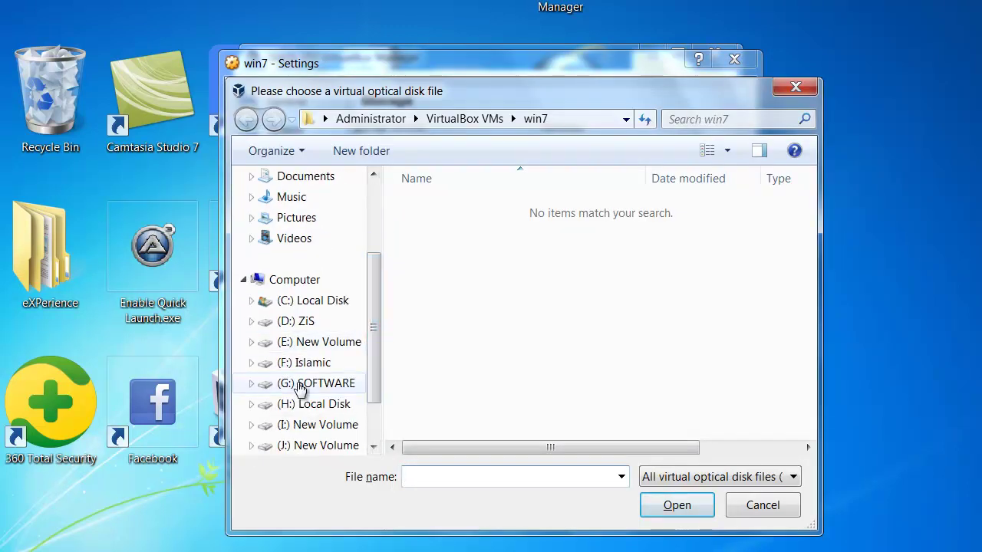
left_click(295, 322)
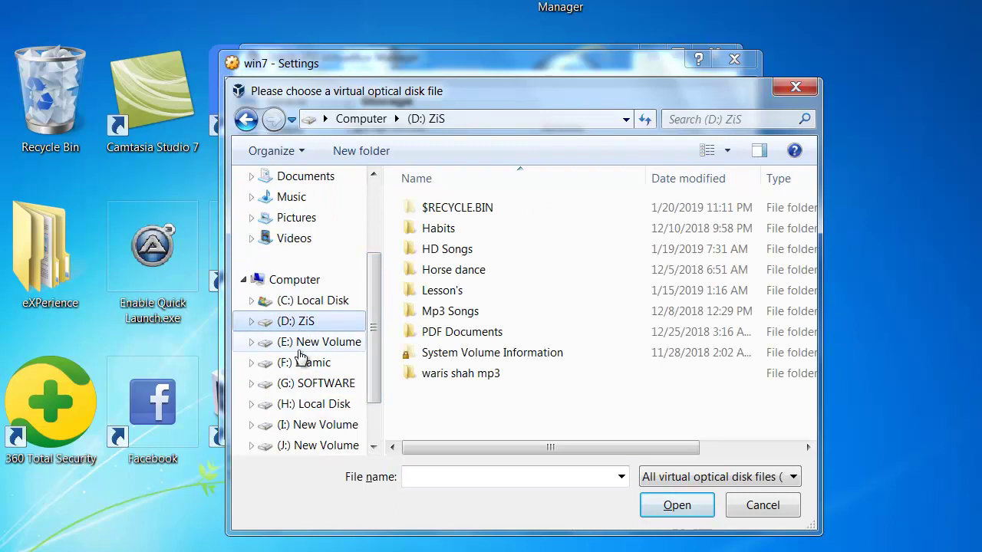
left_click(318, 385)
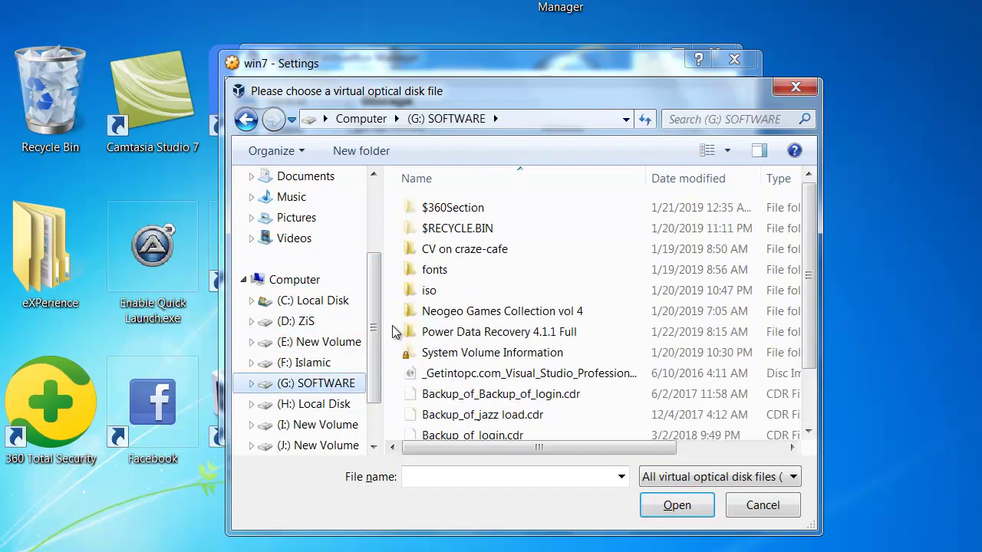
double_click(429, 291)
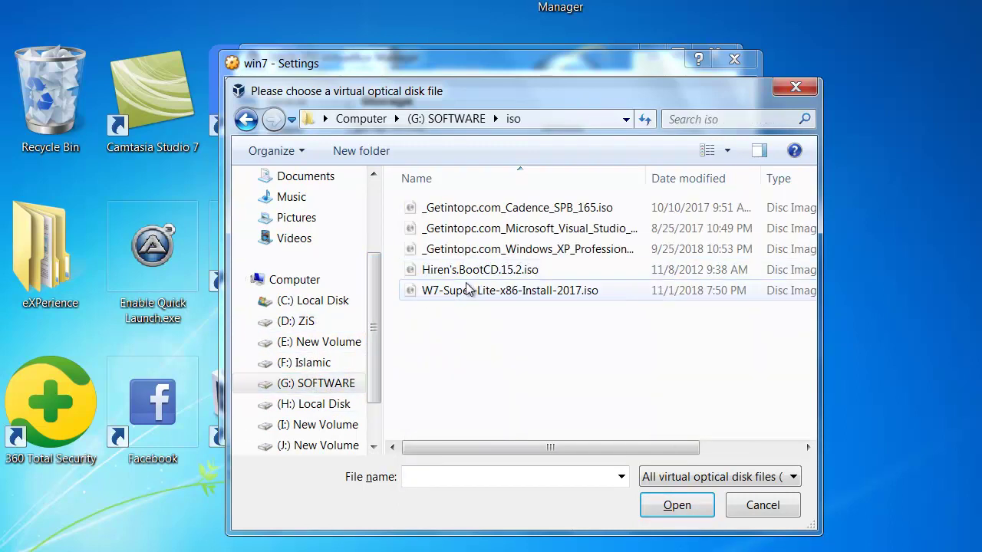
left_click(466, 289)
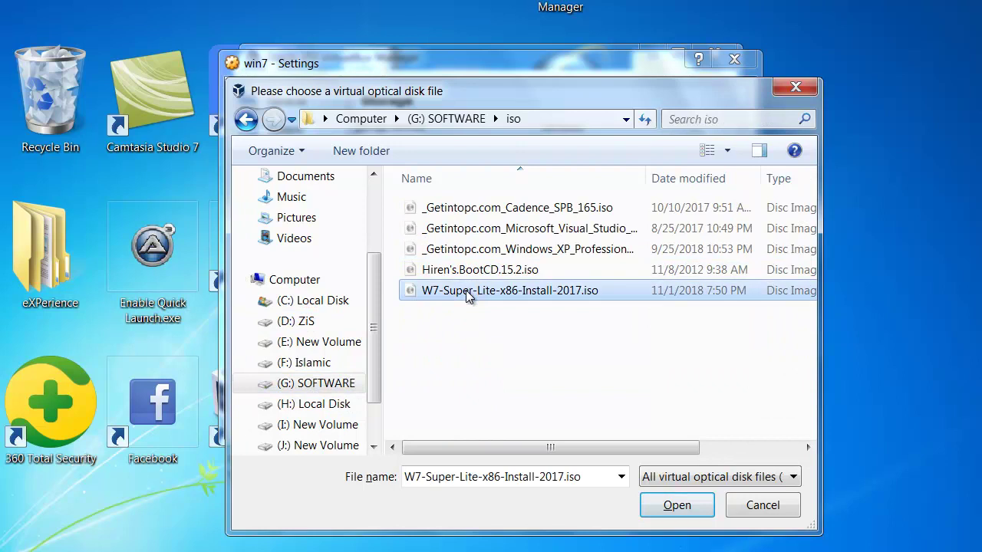
left_click(666, 508)
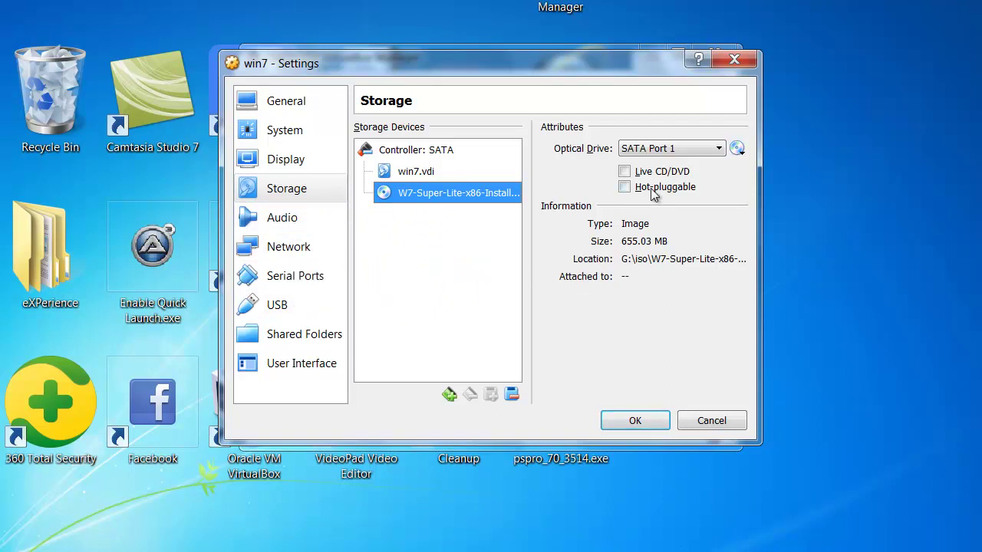
Review win7's audio, network, serial port, USB, shared folder, user interface and general settings, and save the machine settings.
left_click(272, 224)
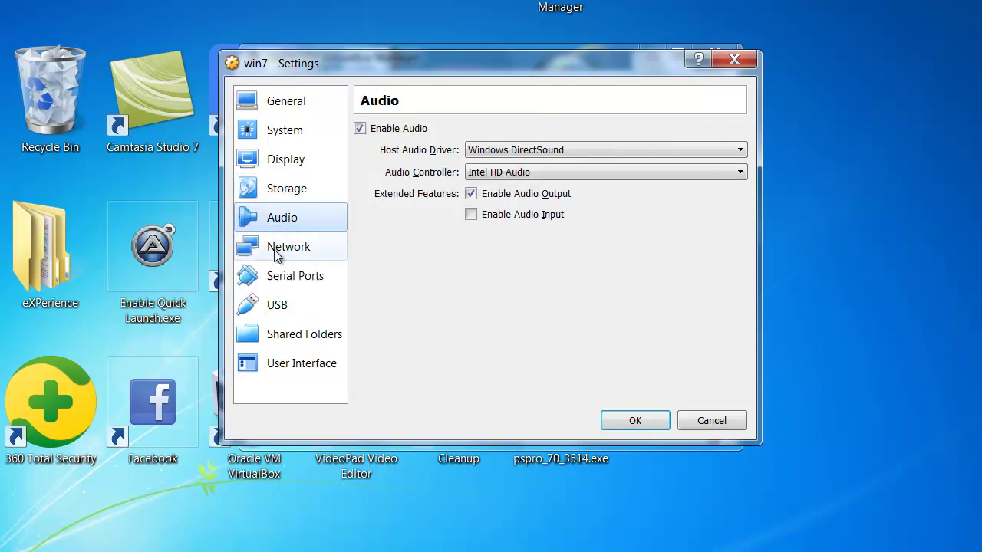
left_click(280, 253)
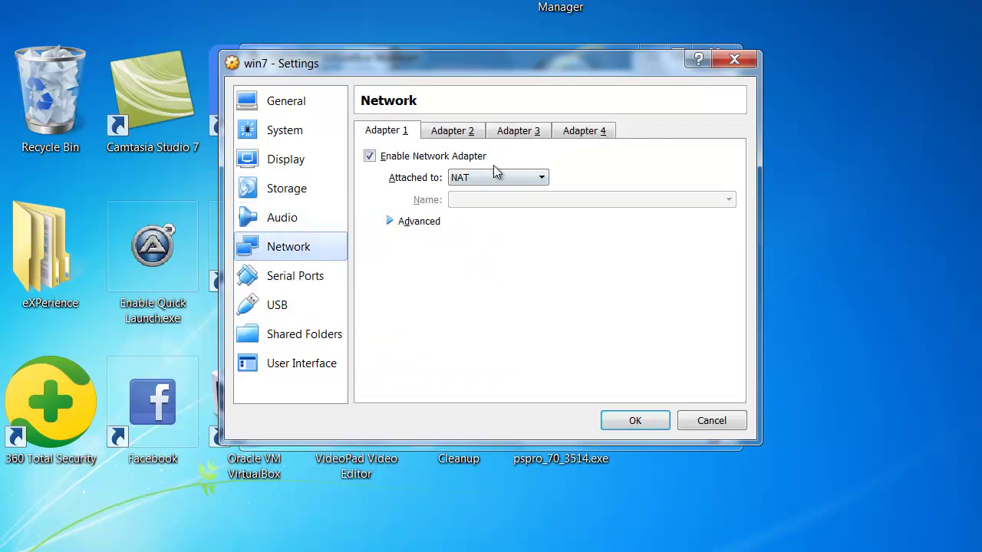
left_click(286, 276)
left_click(276, 305)
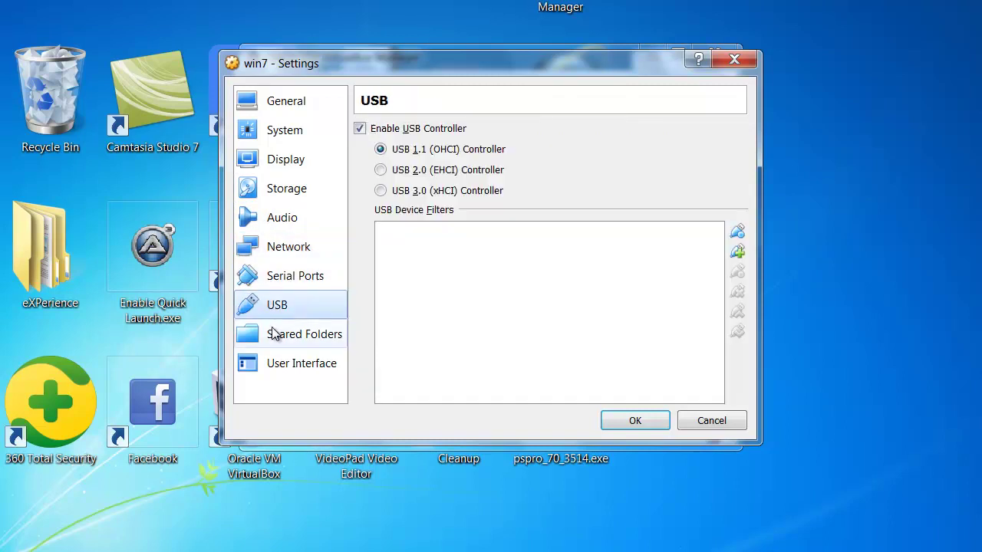
left_click(273, 335)
left_click(269, 366)
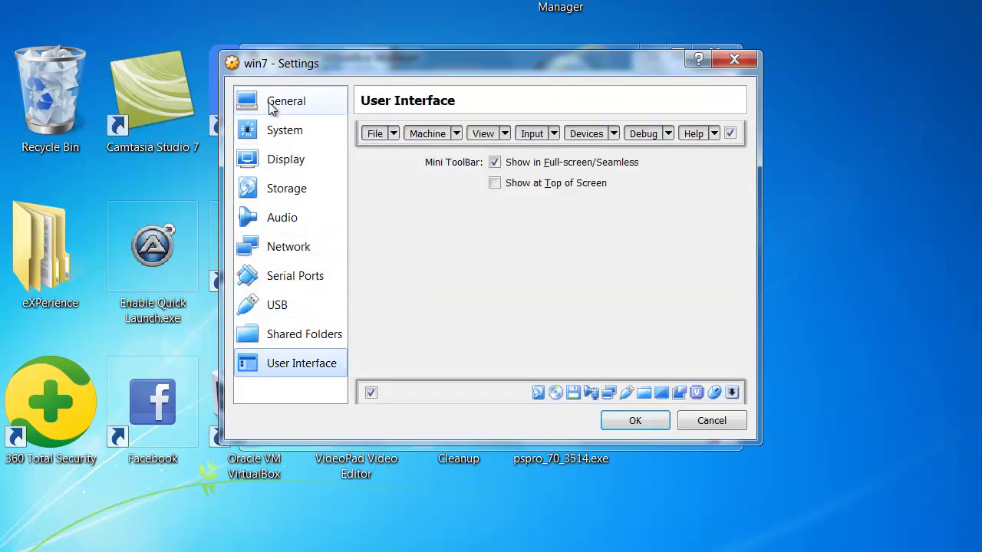
left_click(271, 108)
left_click(636, 422)
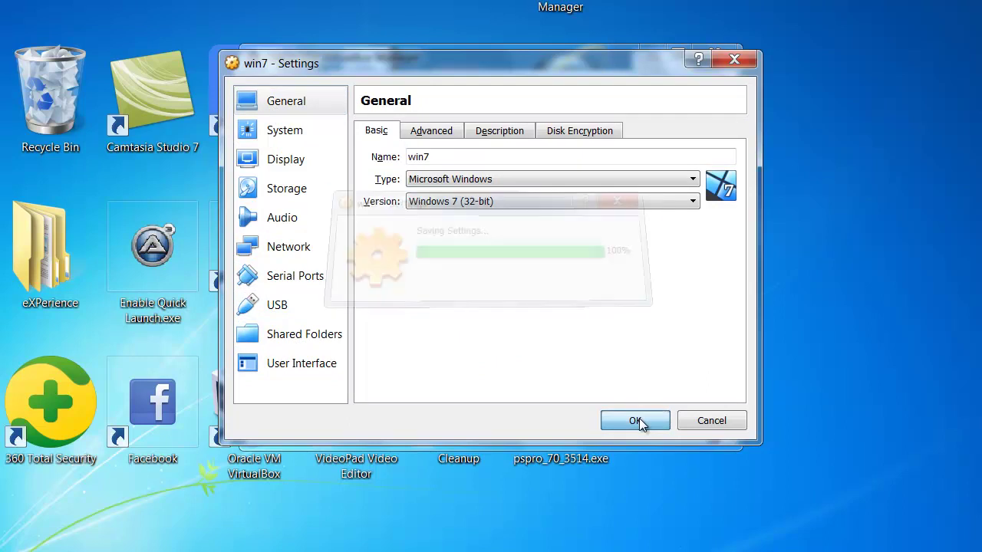
Try a regular start of the win7 virtual machine, and start it with Headless Start instead.
left_click(387, 122)
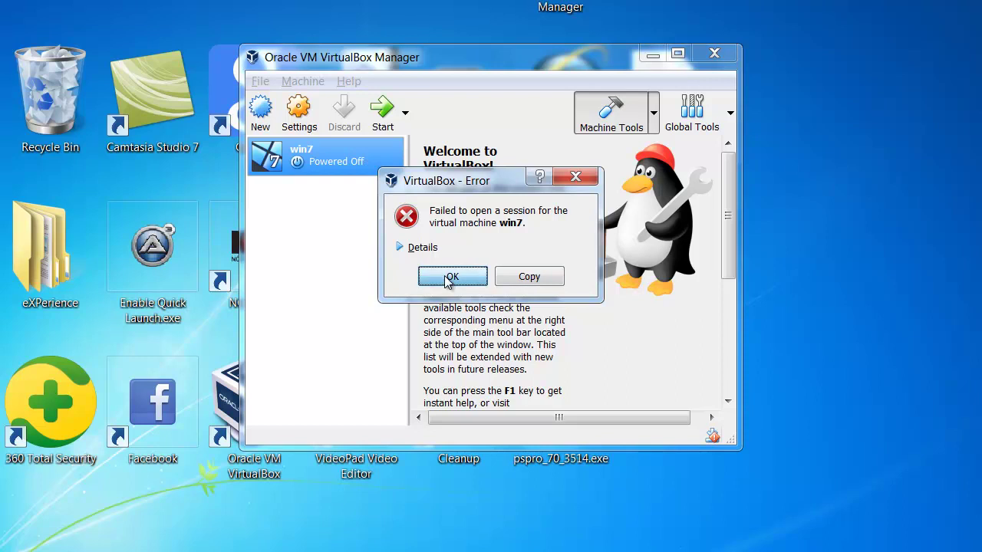
left_click(444, 276)
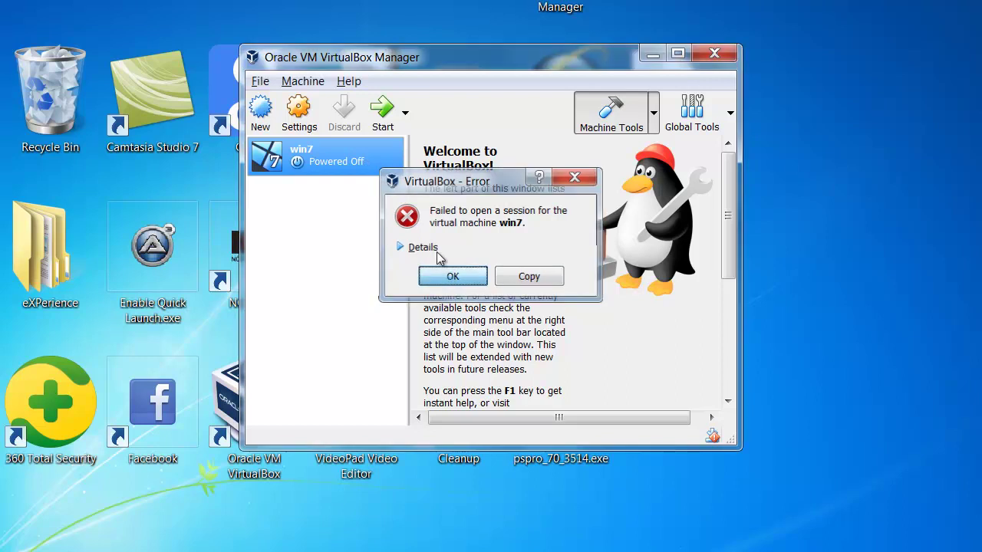
left_click(406, 116)
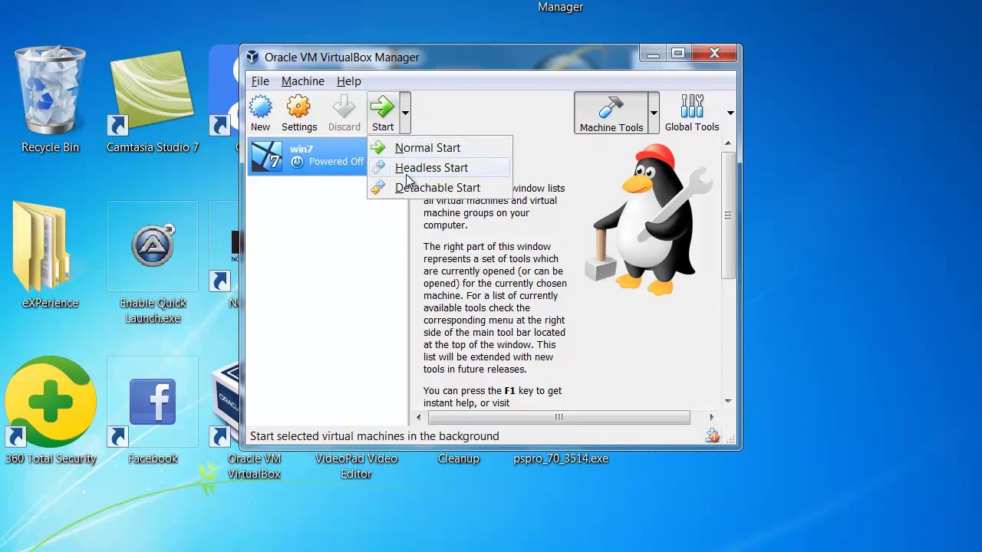
left_click(428, 170)
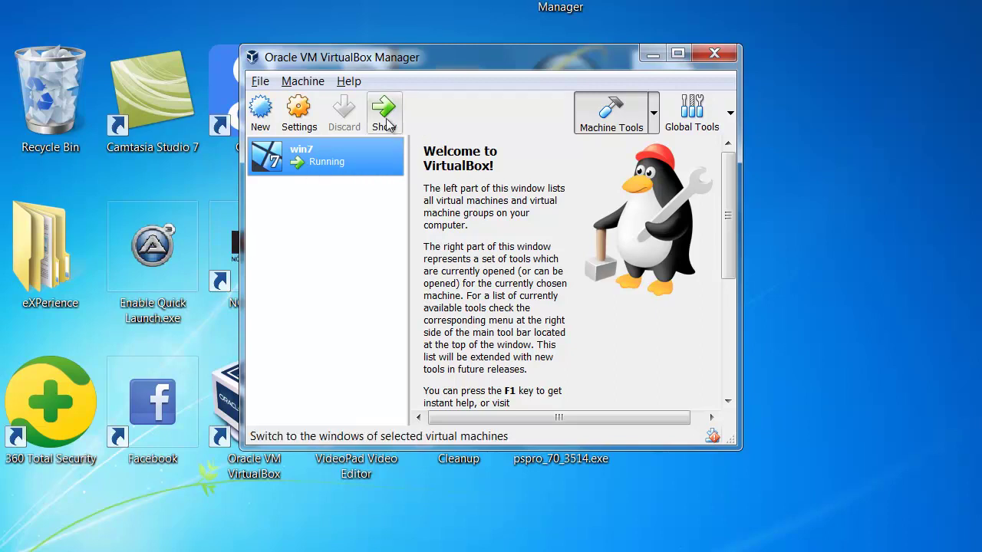
Show the window of the running win7 virtual machine and maximize it.
left_click(387, 123)
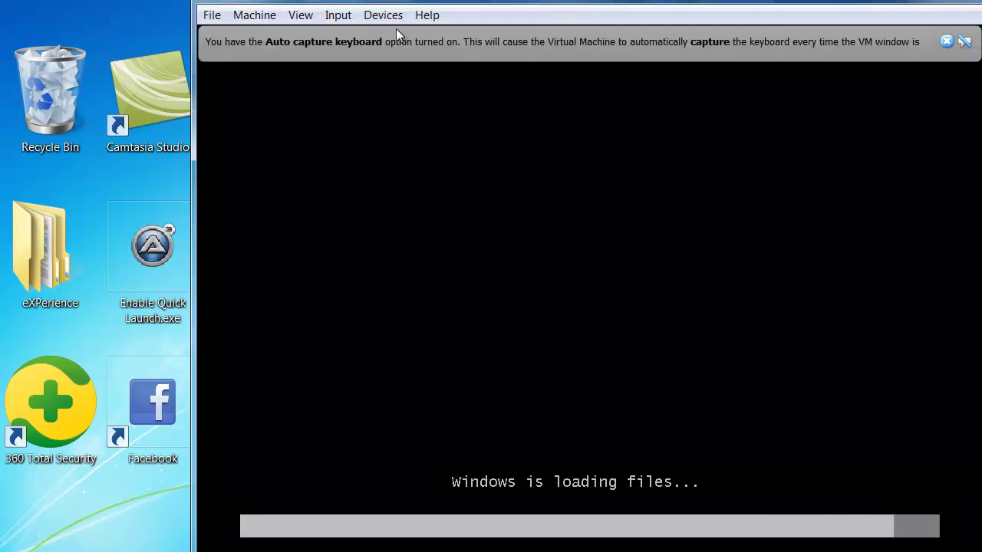
left_click_drag(408, 1, 289, 0)
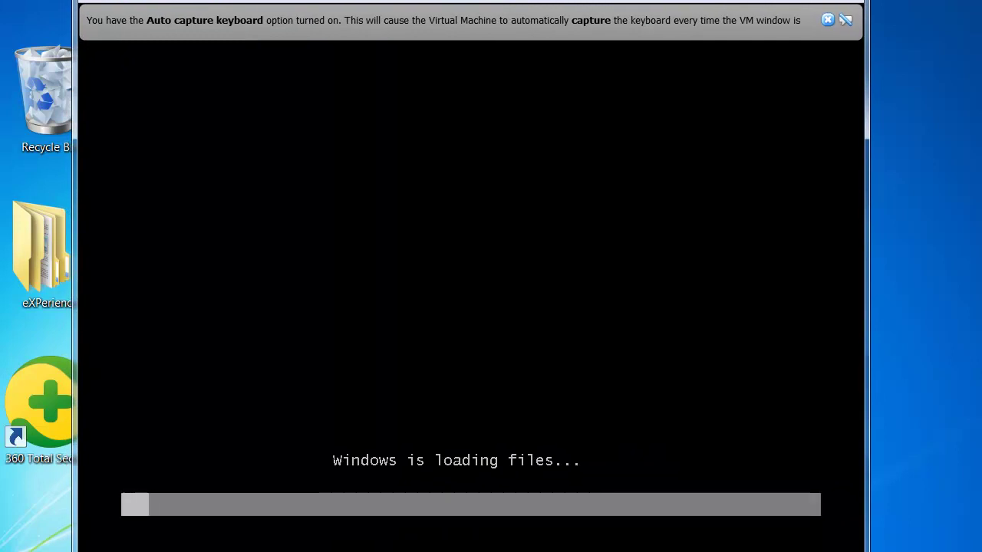
left_click(817, 0)
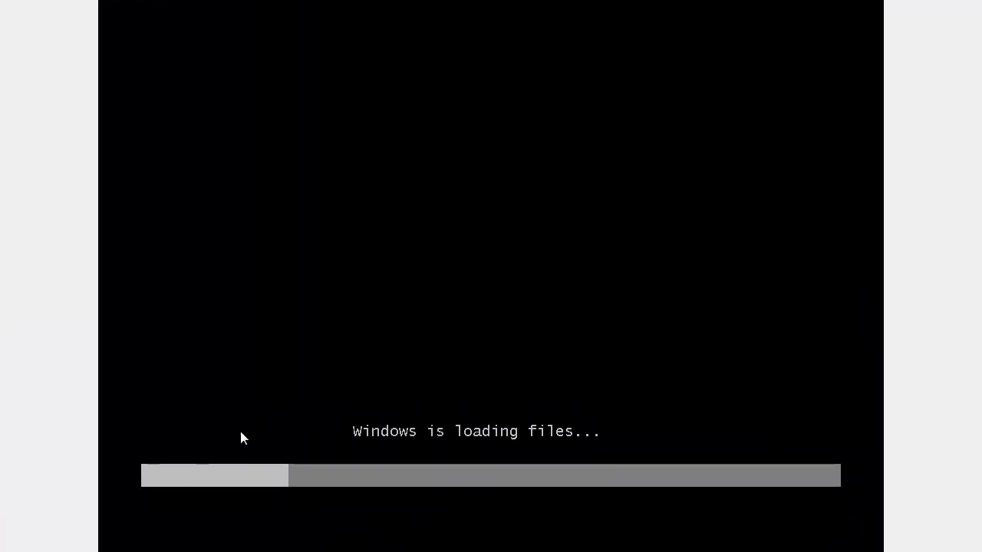